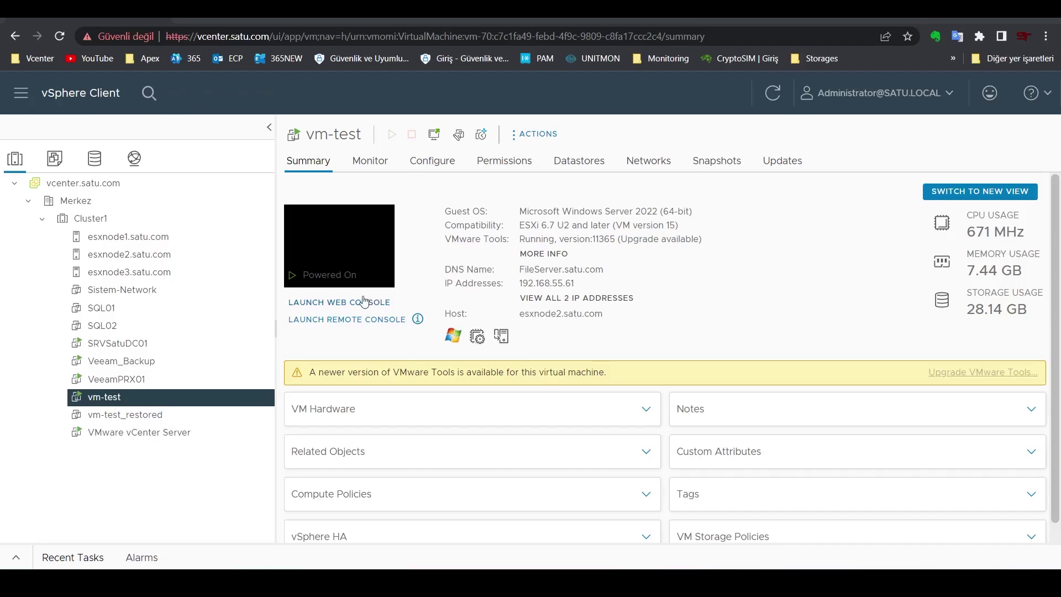
- Open the Paylasim2 shared folder on \\fileserver
click(359, 303)
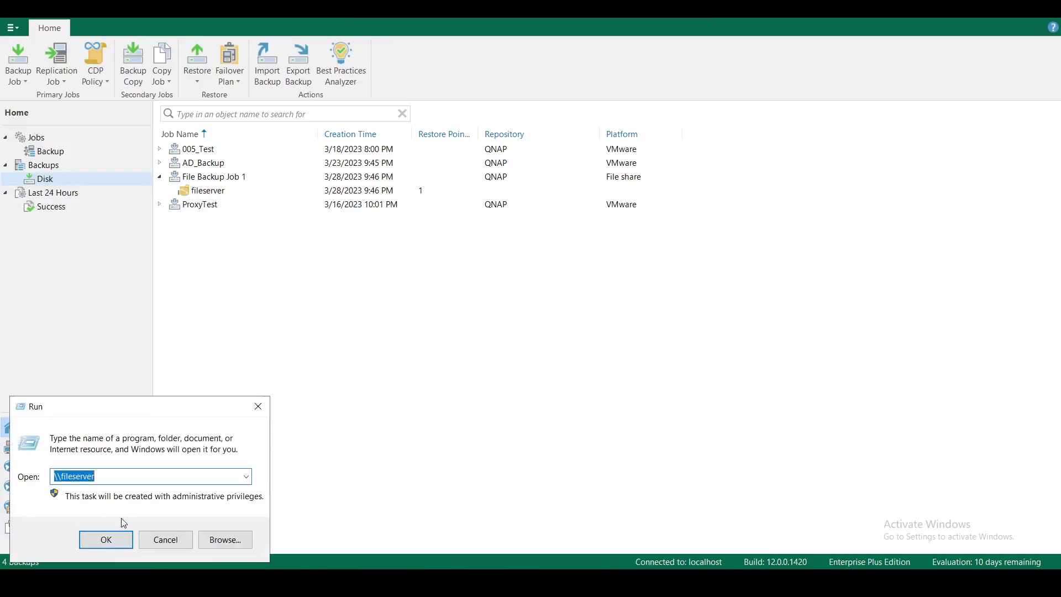
click(123, 535)
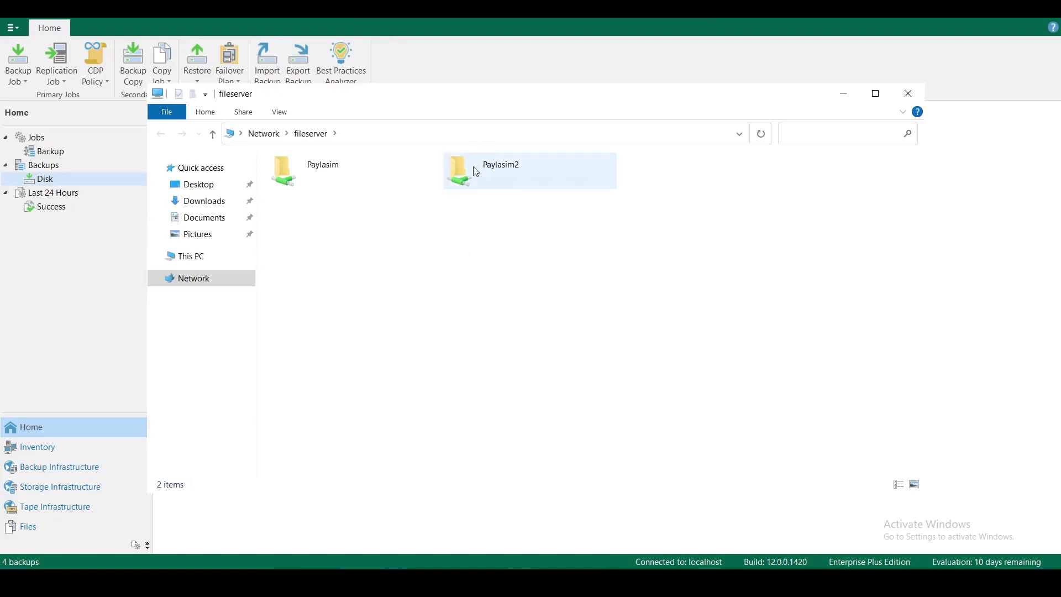
click(466, 181)
double_click(466, 182)
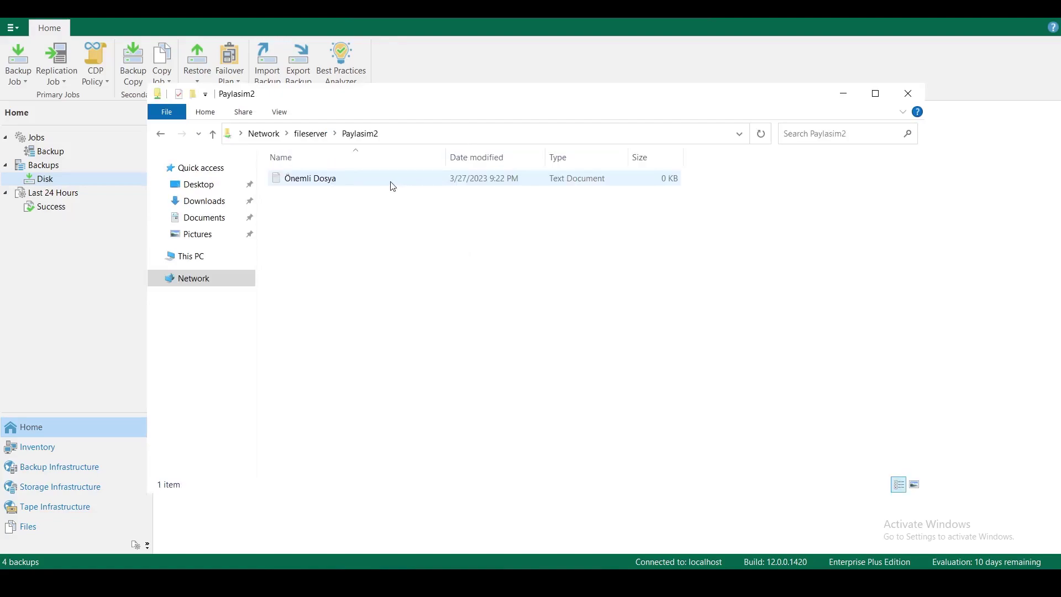
- Permanently delete the Önemli Dosya text document from the Paylasim2 shared folder
right_click(346, 179)
right_click(321, 179)
click(402, 360)
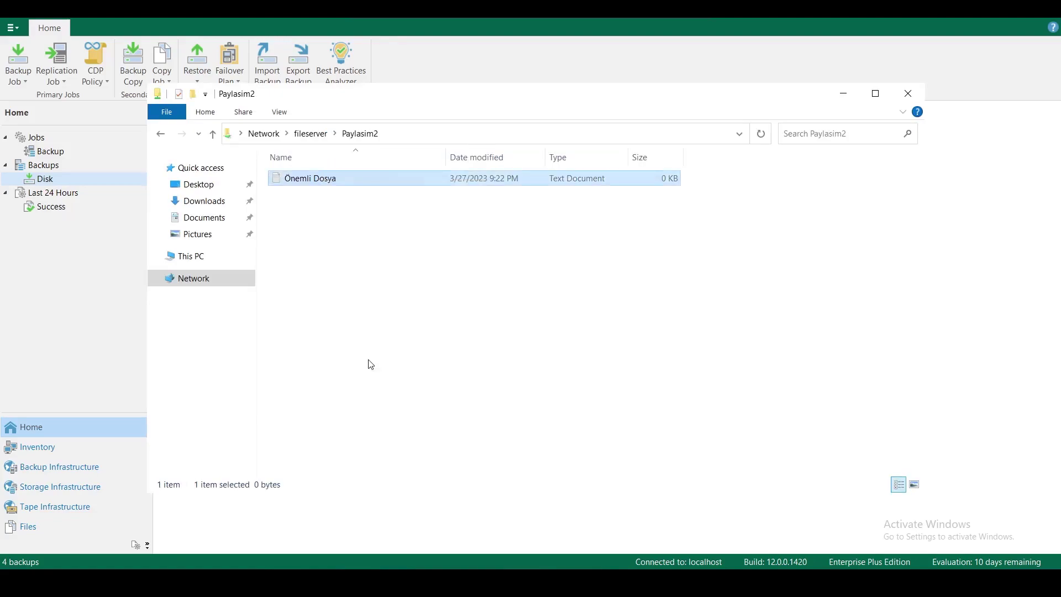
click(575, 339)
- Permanently delete SSMS-Setup-ENU - Kopya (9) from the Paylasim shared folder and close the file window
click(160, 134)
double_click(303, 176)
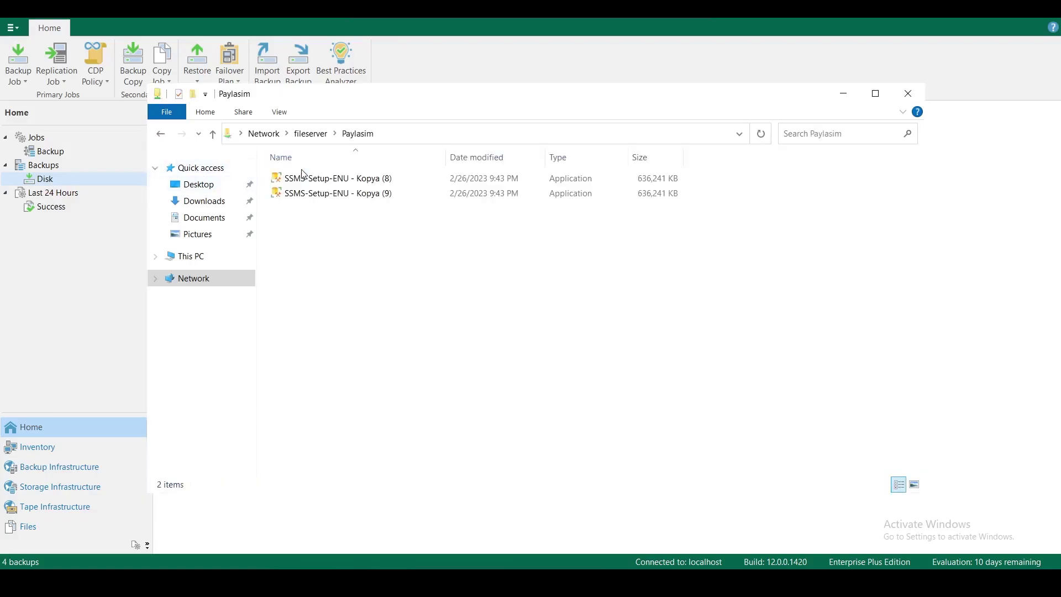
click(317, 194)
right_click(318, 196)
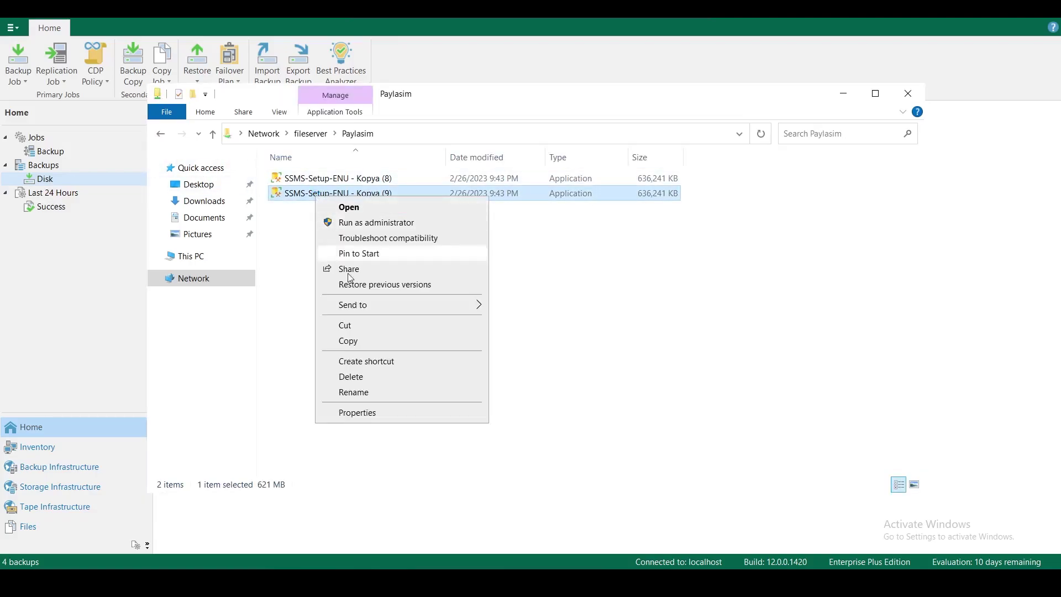
click(362, 378)
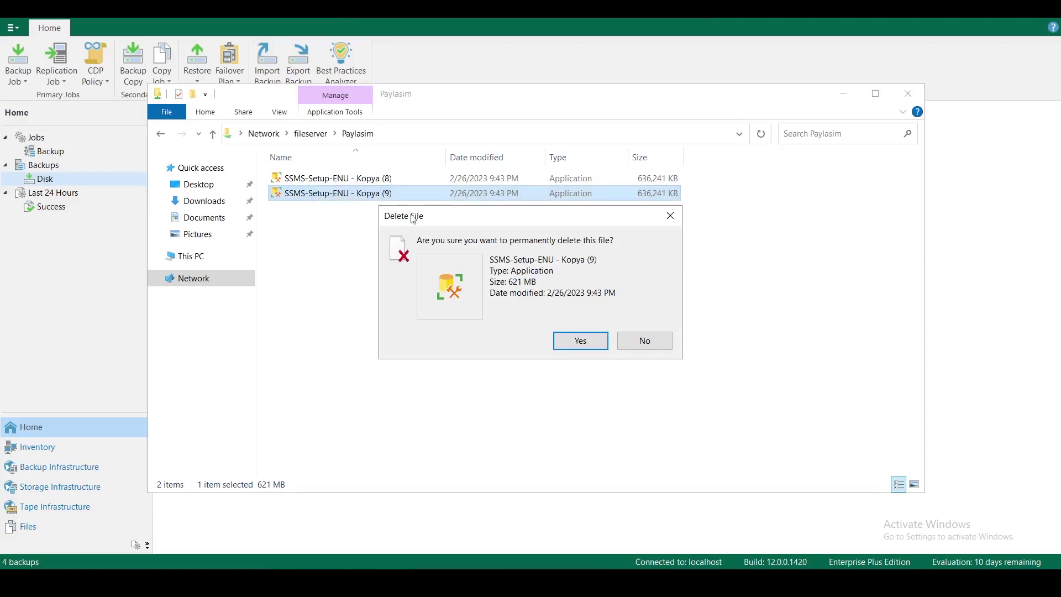
click(566, 345)
key(alt+F4)
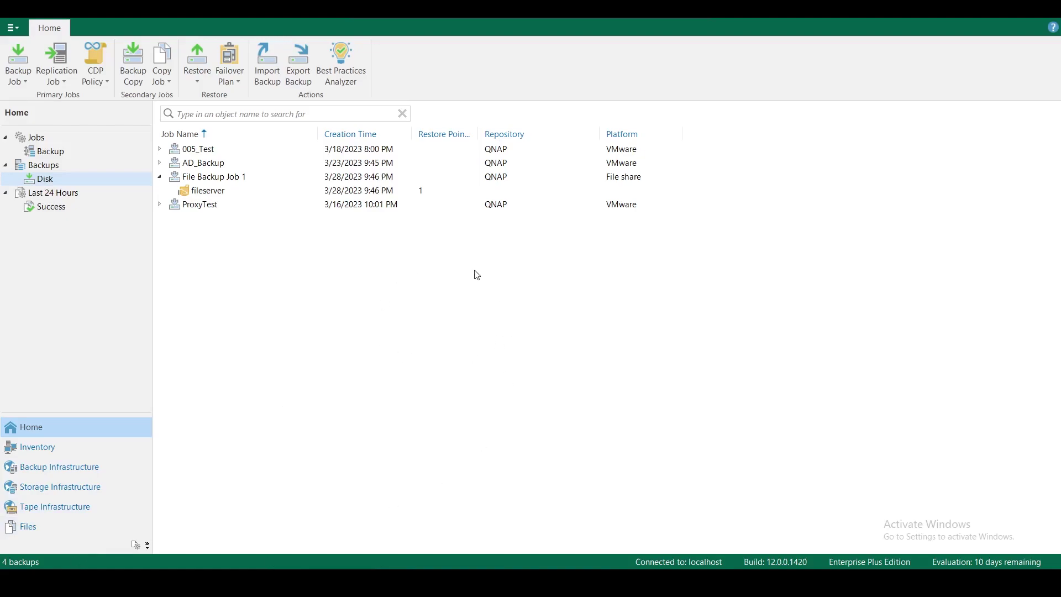
- Begin an entire file share restore of fileserver under File Backup Job 1 and accept the listed restore point
right_click(205, 191)
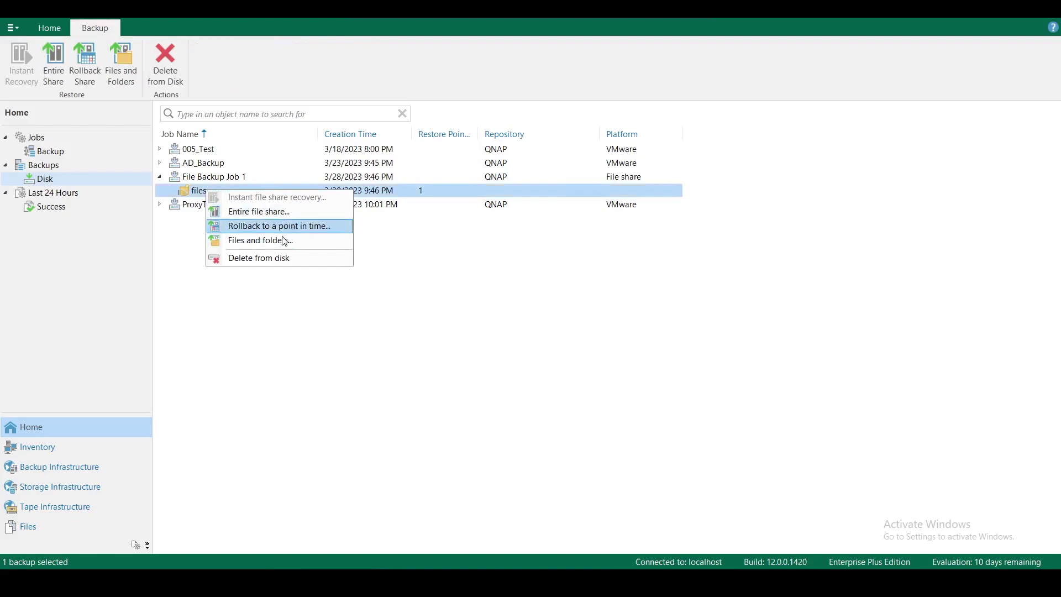
click(305, 213)
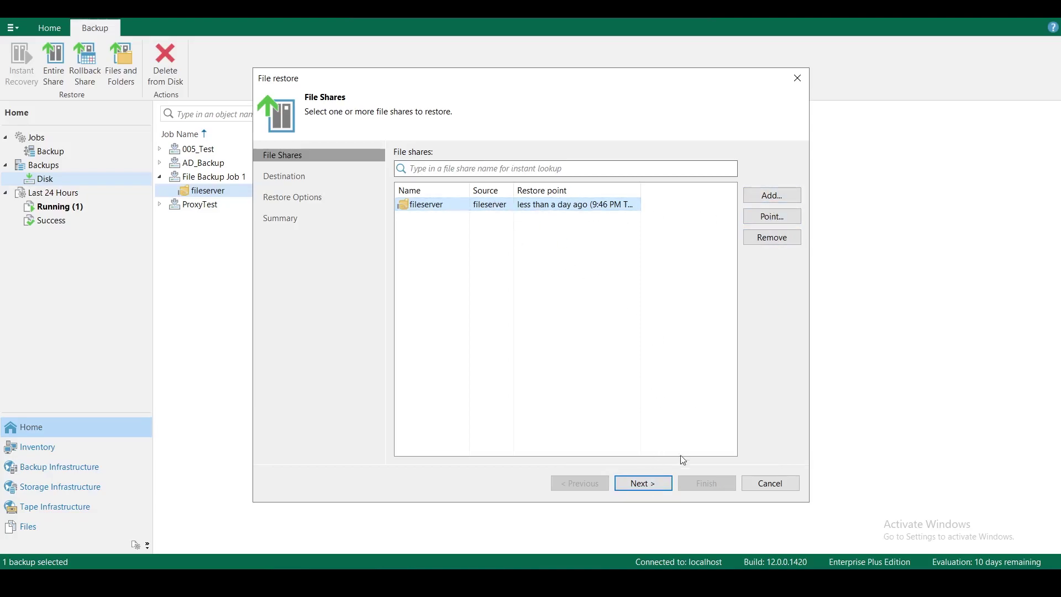
click(665, 484)
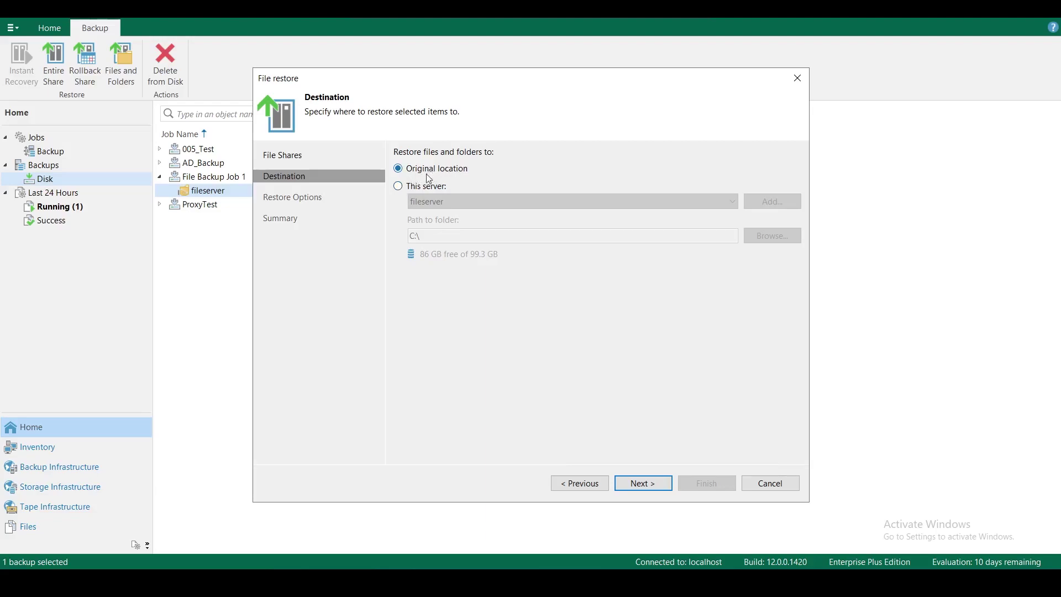
click(399, 188)
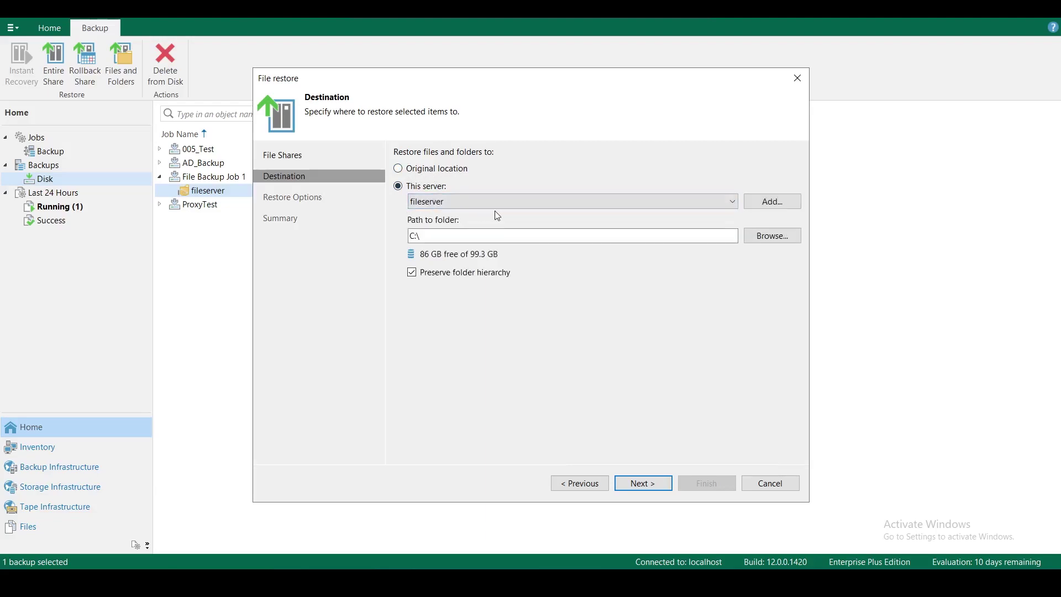
click(734, 202)
click(734, 202)
click(736, 204)
click(736, 204)
click(398, 169)
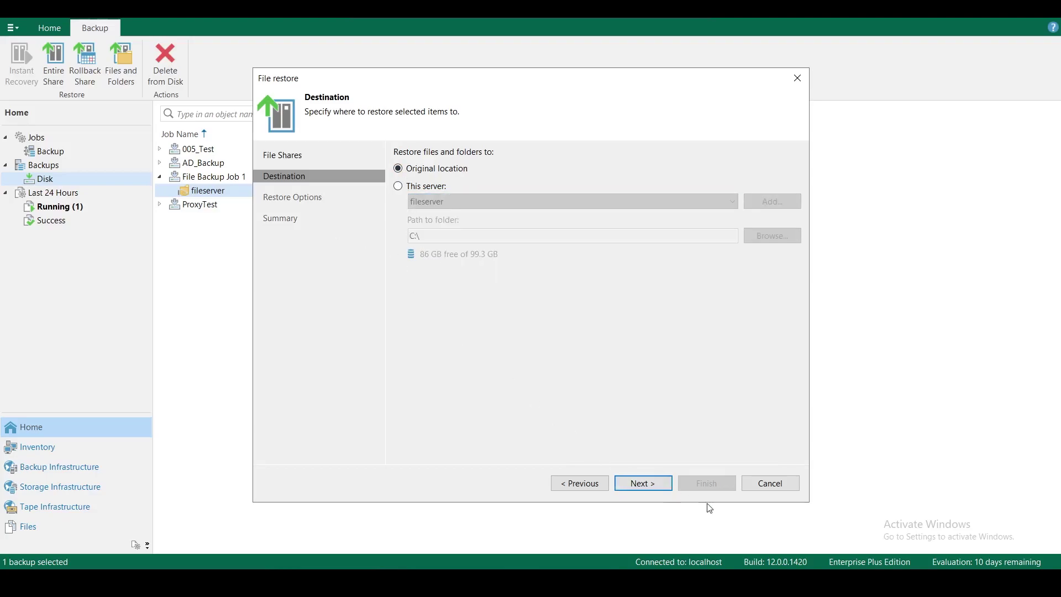
- Restore the share to its original location, skipping files that already exist, and close the restore session once it ends
click(655, 484)
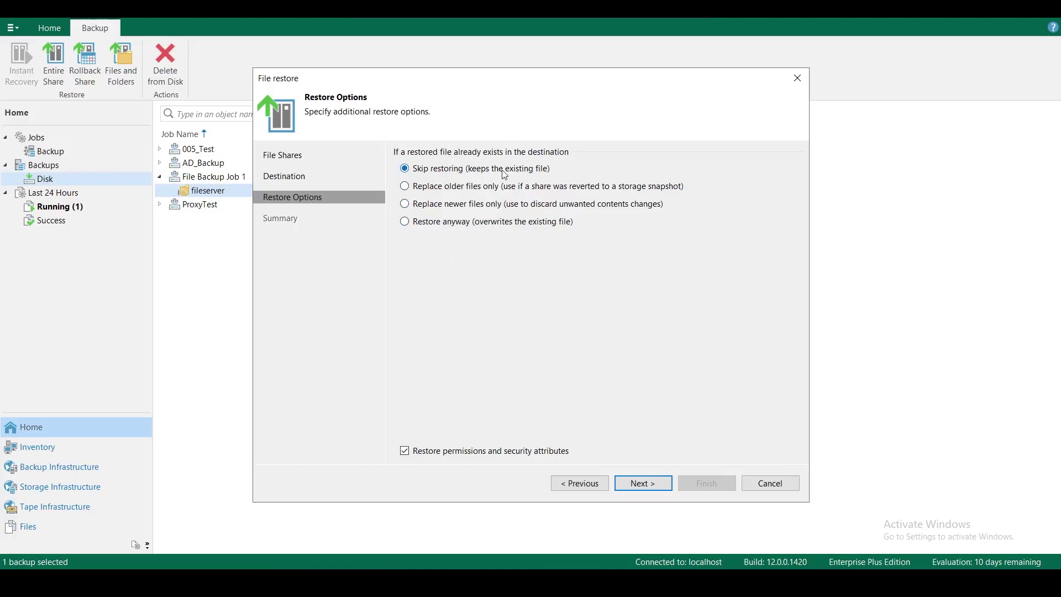
click(410, 189)
click(405, 222)
click(407, 170)
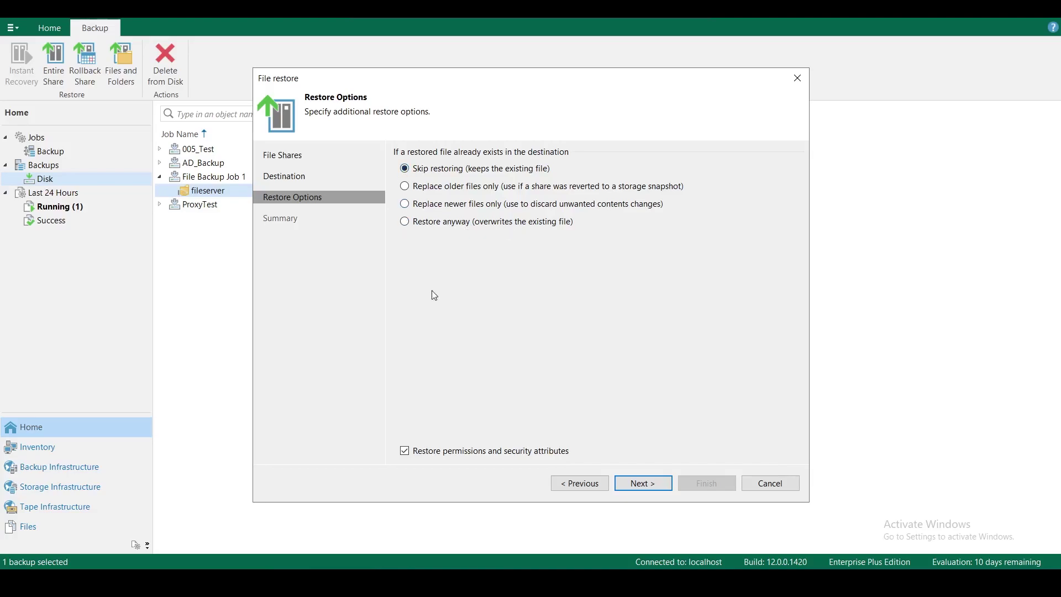
click(644, 484)
click(707, 483)
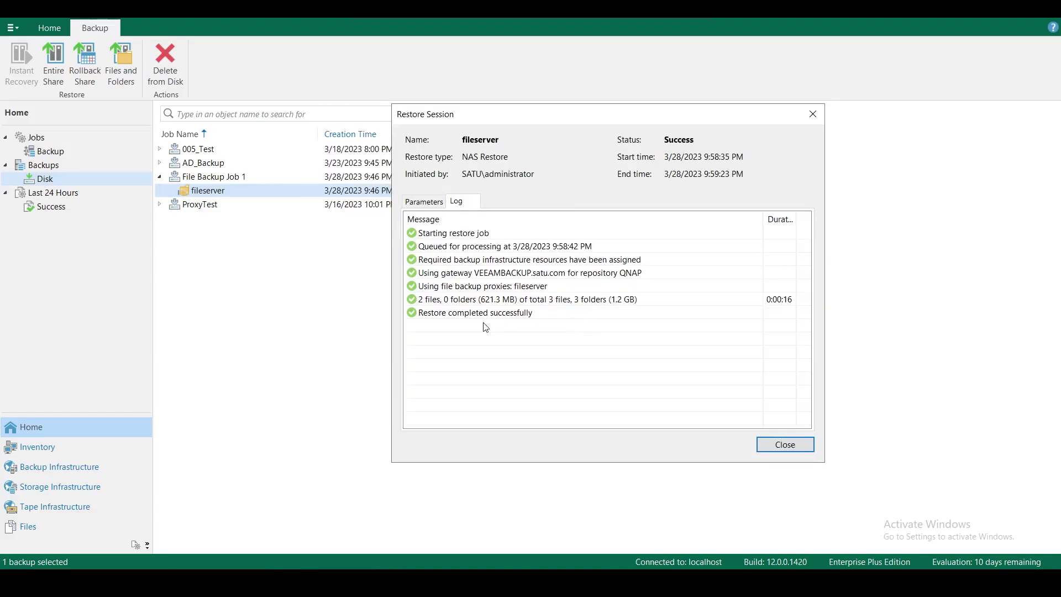
click(785, 445)
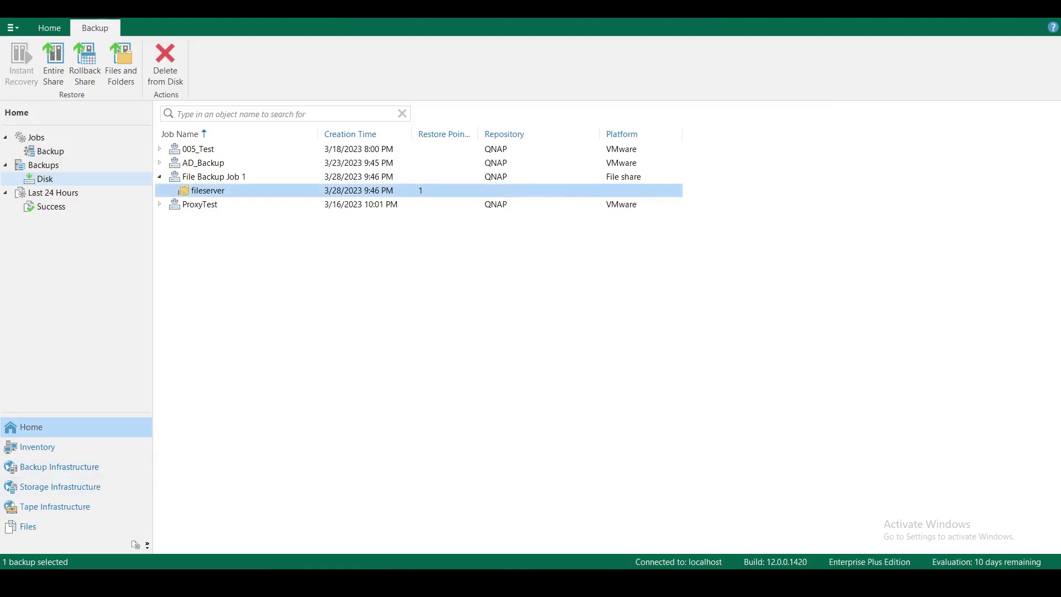
- Check the Paylasim and Paylasim2 folders on \\fileserver for the restored files and close the file window
right_click(20, 567)
click(47, 520)
click(104, 539)
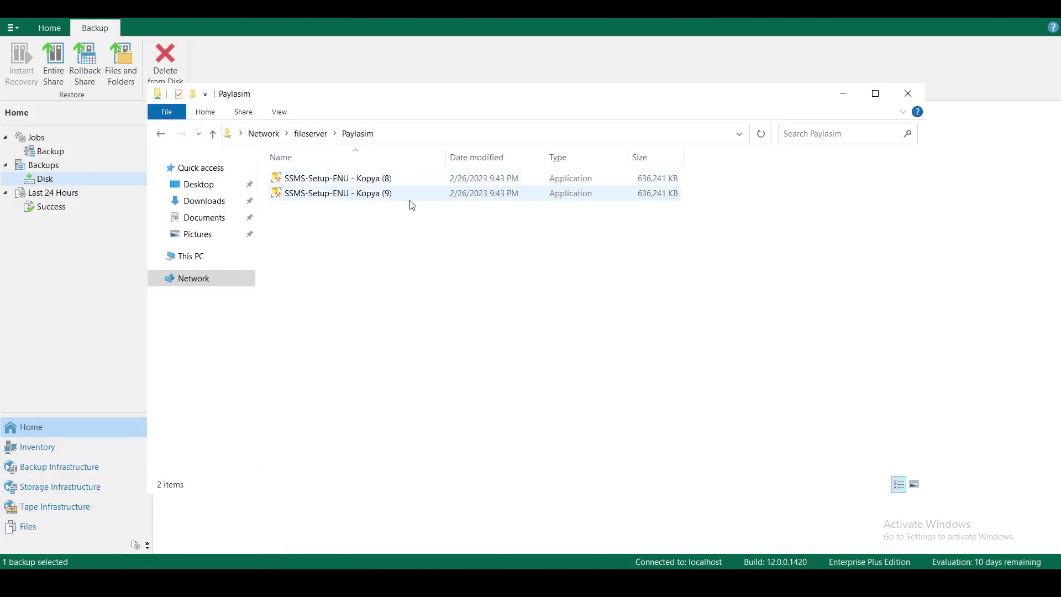
click(160, 138)
double_click(474, 183)
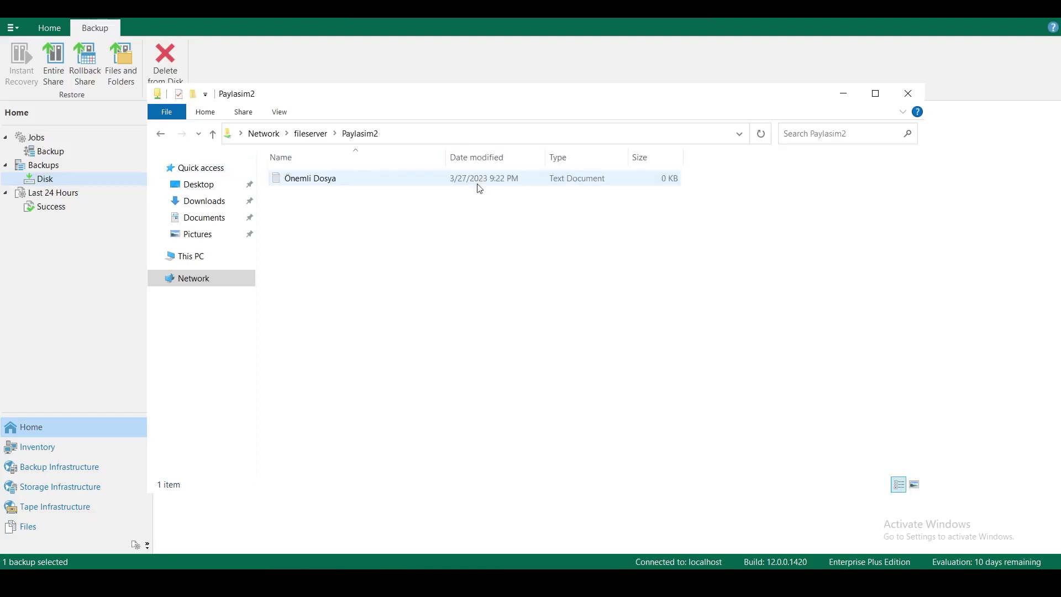
click(329, 184)
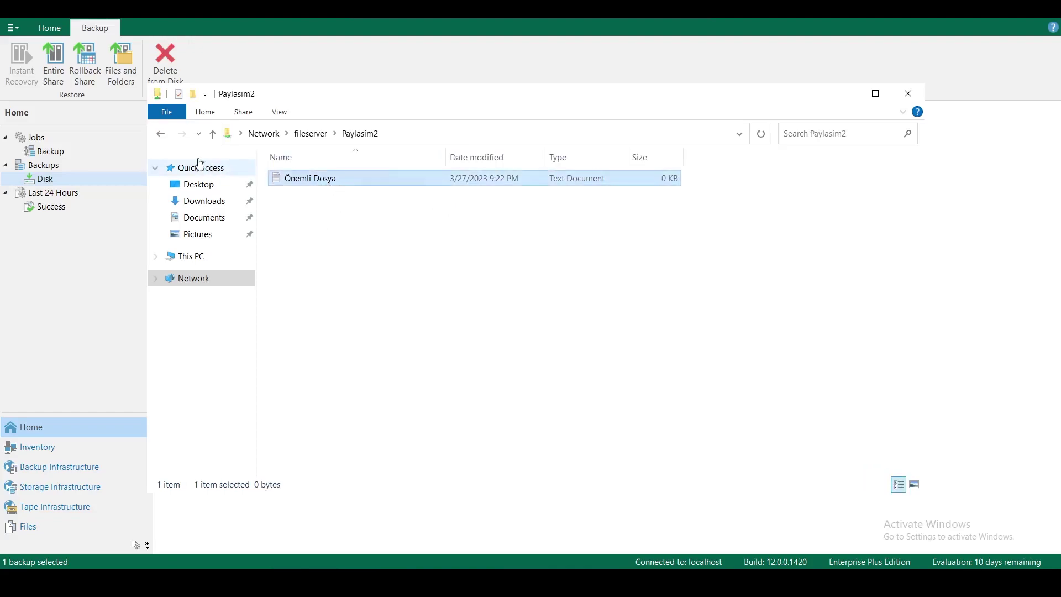
click(161, 135)
key(alt+F4)
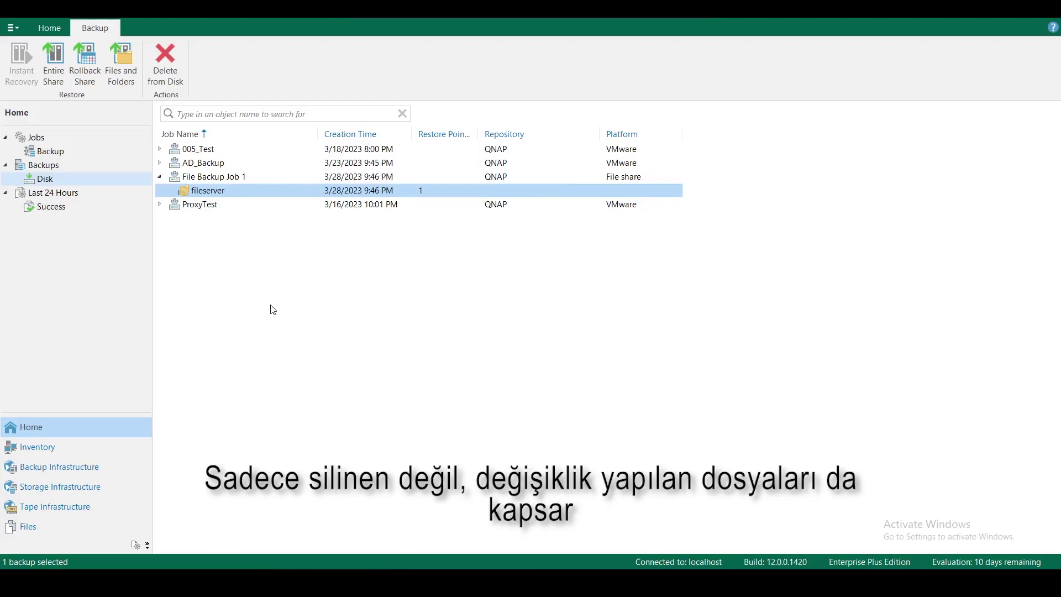
right_click(238, 192)
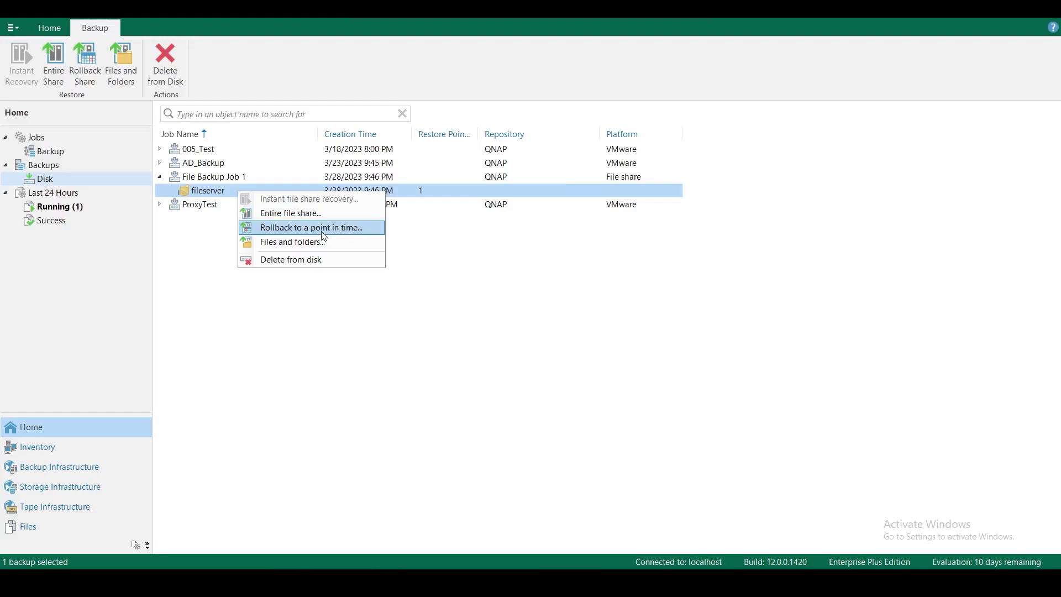
click(336, 228)
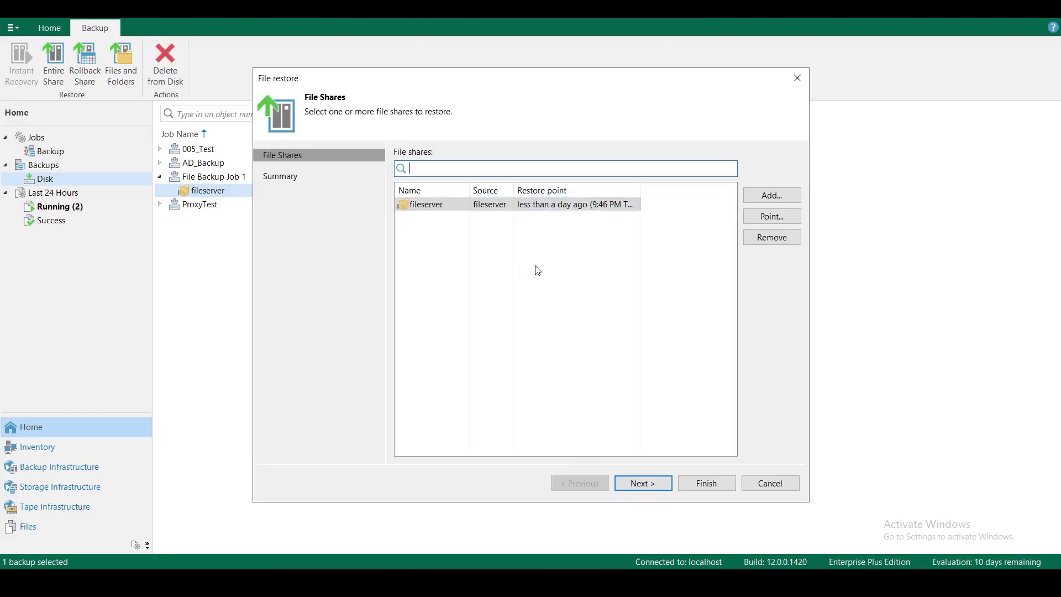
click(657, 484)
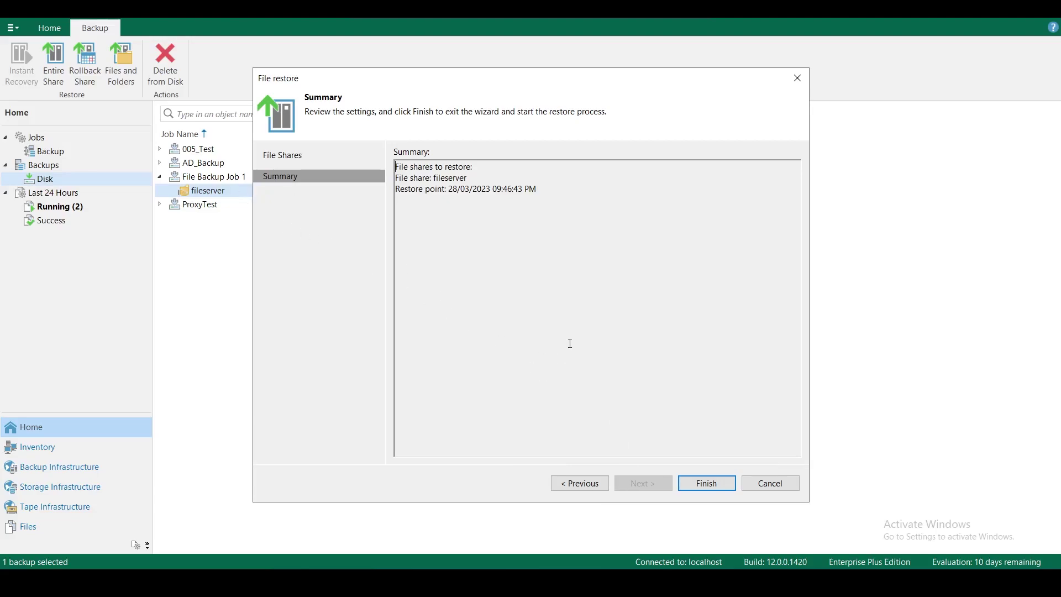
click(771, 484)
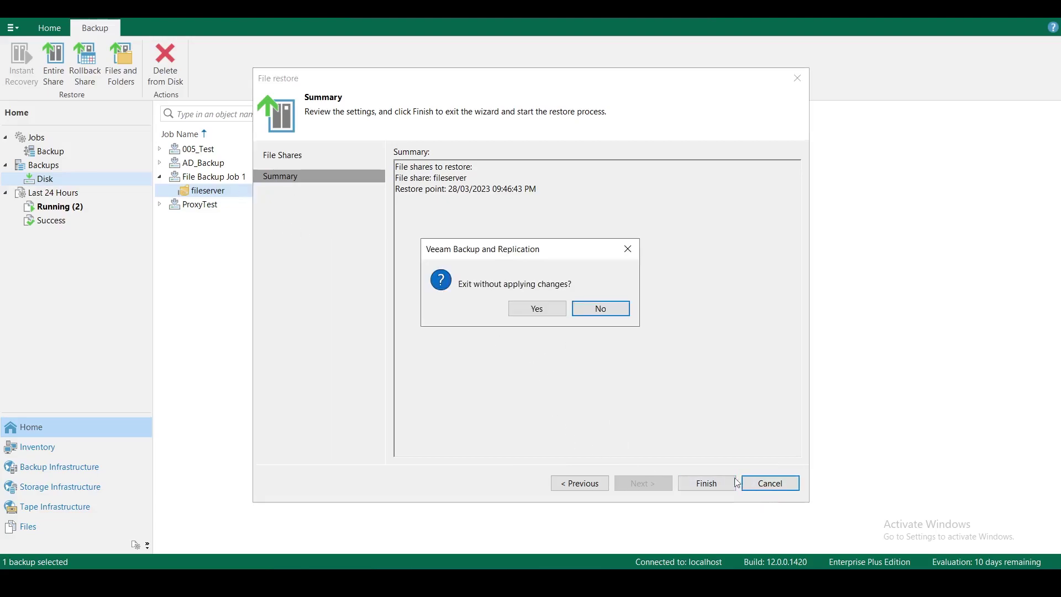
click(539, 309)
- Open the fileserver backup for file and folder restore and browse to Paylasim2 under E:
right_click(203, 192)
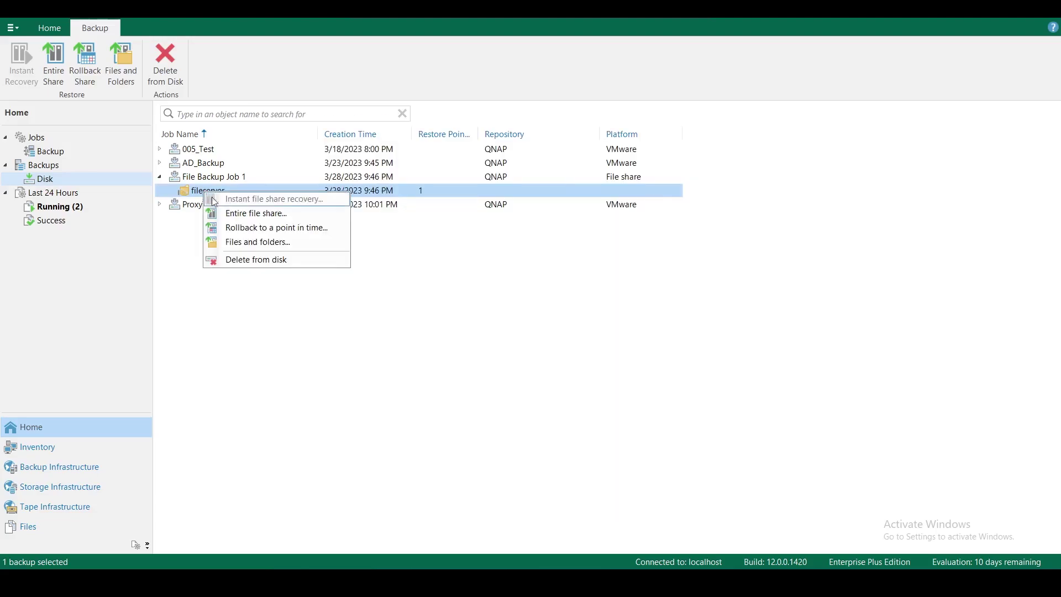
click(285, 243)
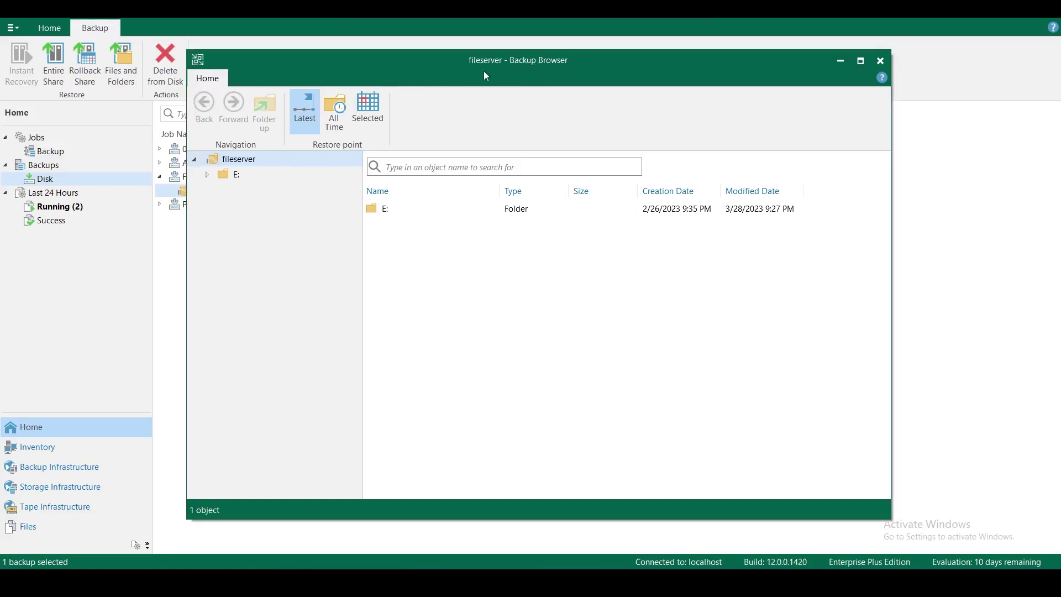
click(207, 174)
click(254, 190)
click(265, 205)
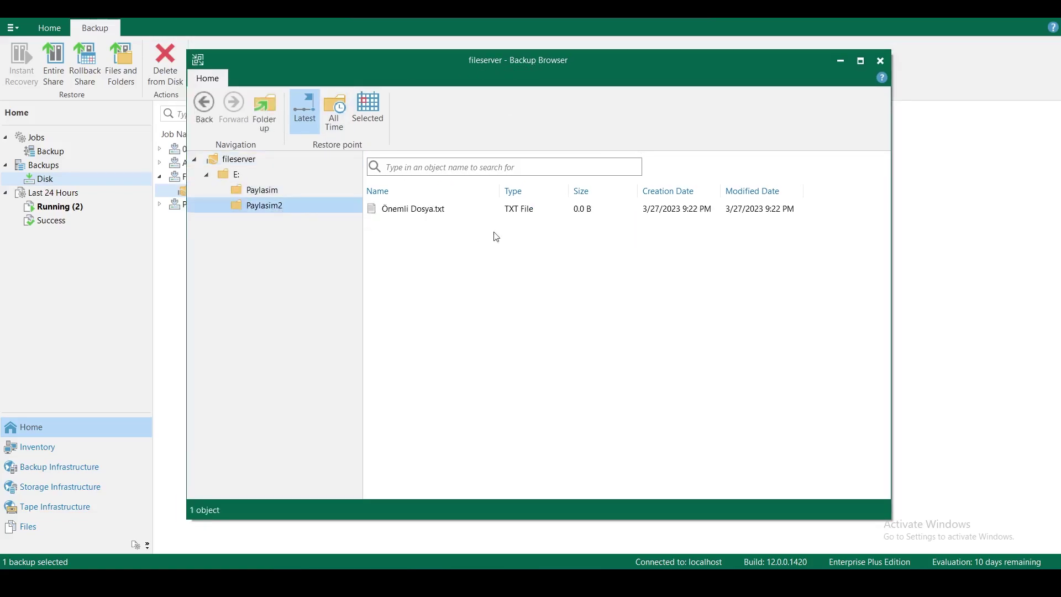
right_click(391, 212)
key(Escape)
click(407, 211)
right_click(410, 216)
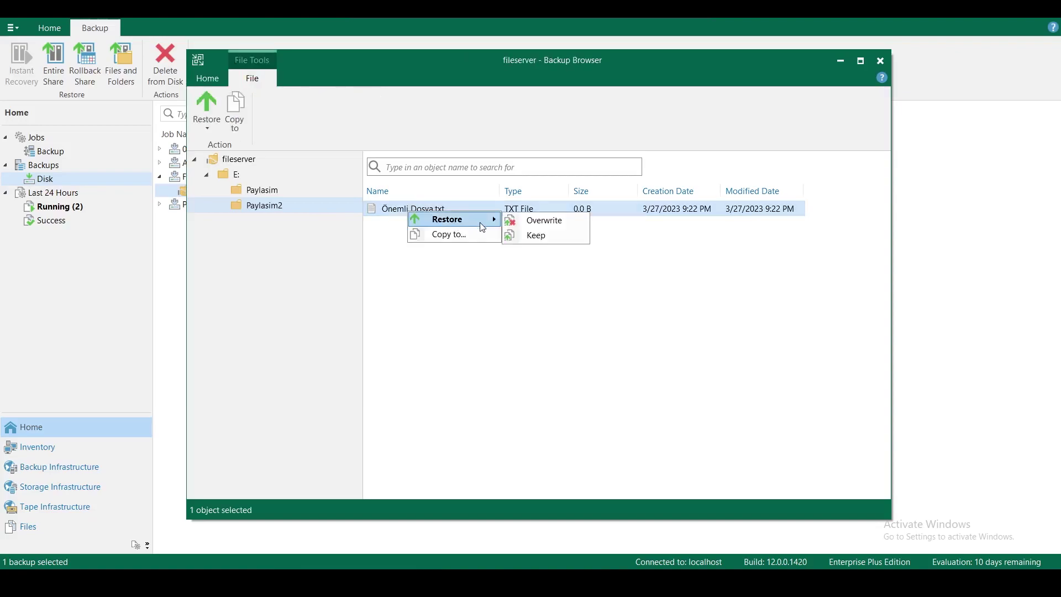
click(471, 235)
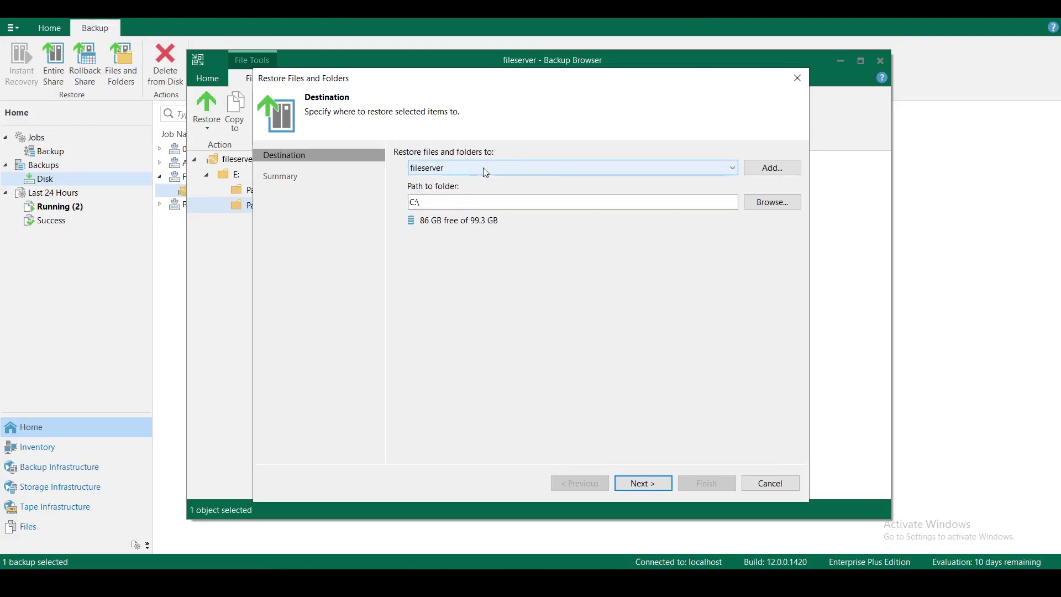
click(486, 172)
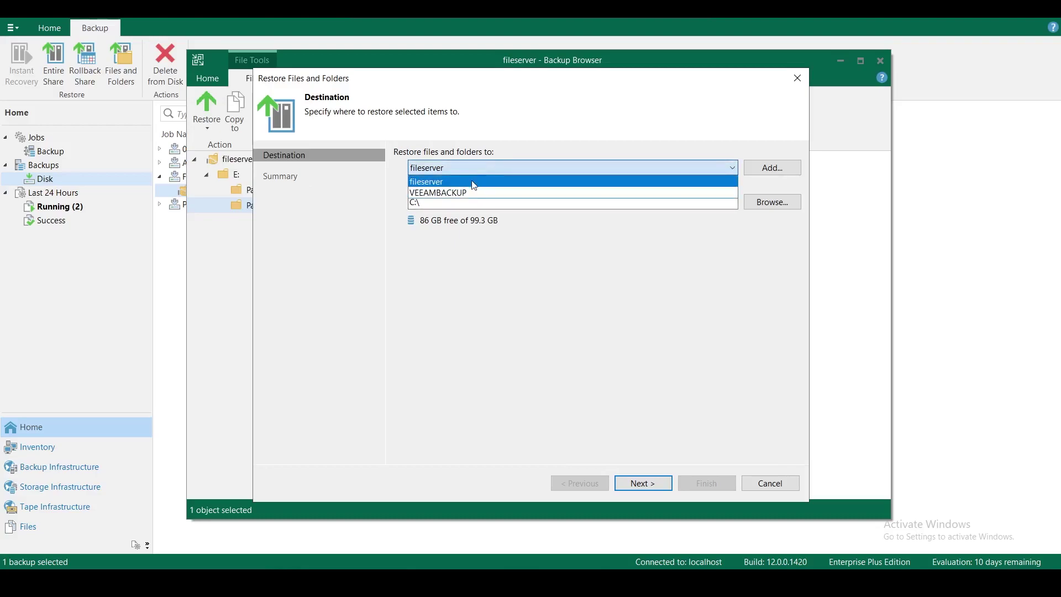
click(475, 187)
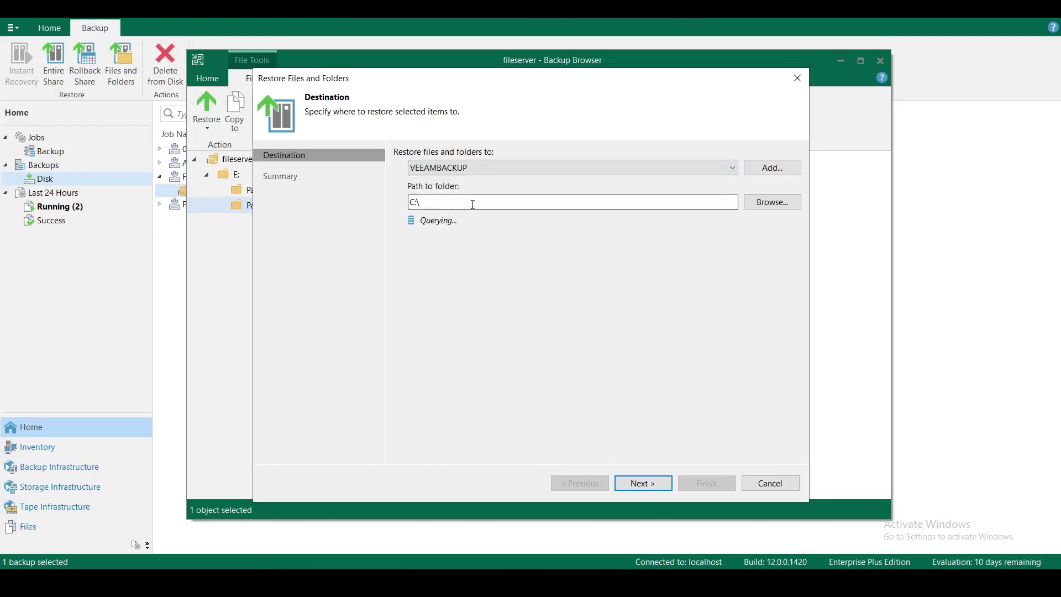
click(461, 168)
click(770, 483)
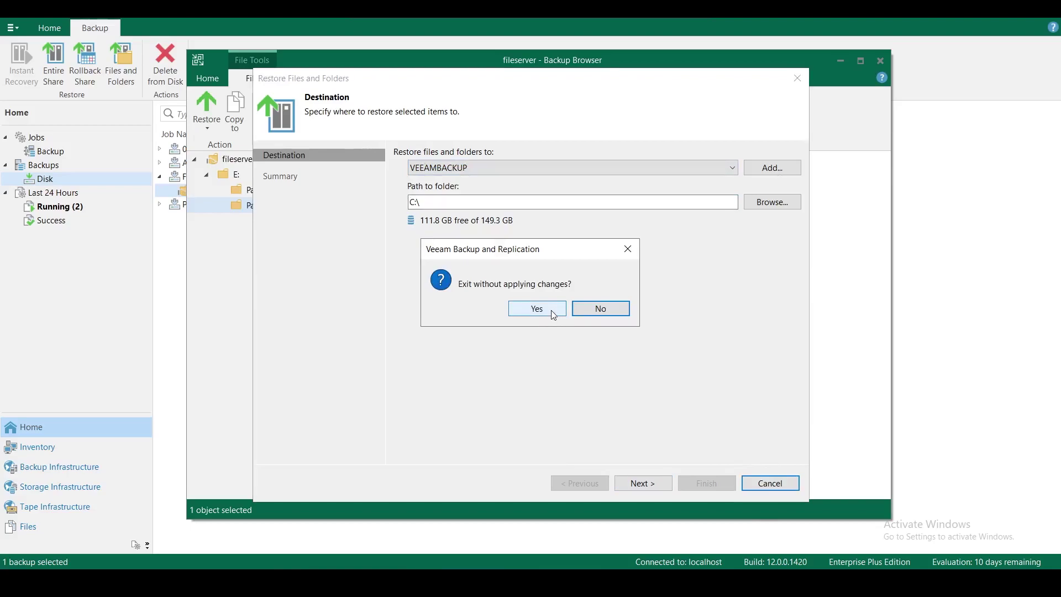
click(550, 313)
right_click(422, 221)
click(404, 287)
- Open the Paylasim2 share on \\fileserver
key(super+x)
key(Escape)
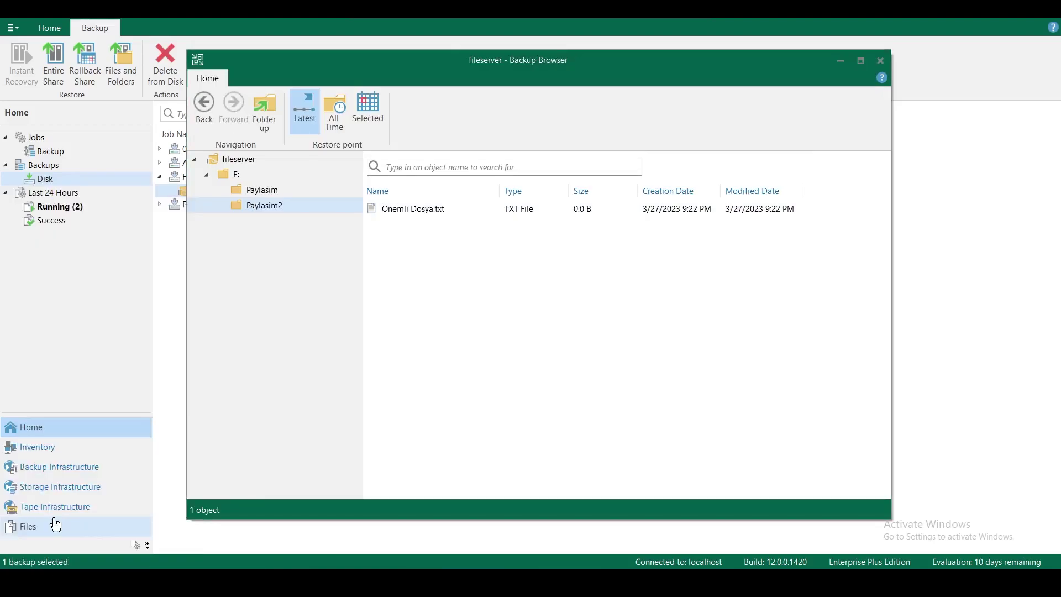
key(super+r)
click(116, 540)
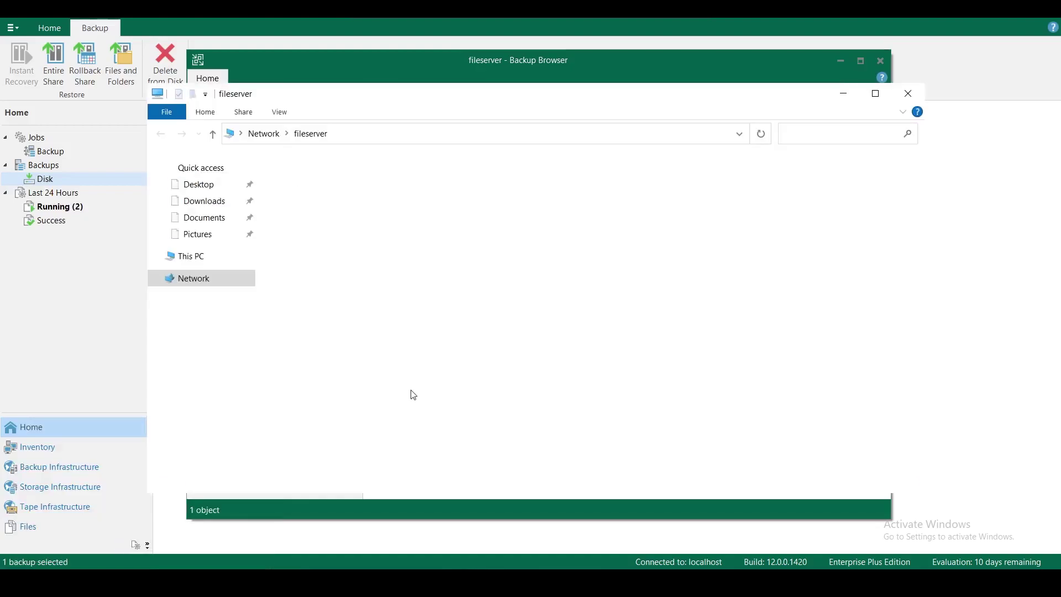
click(494, 157)
double_click(478, 177)
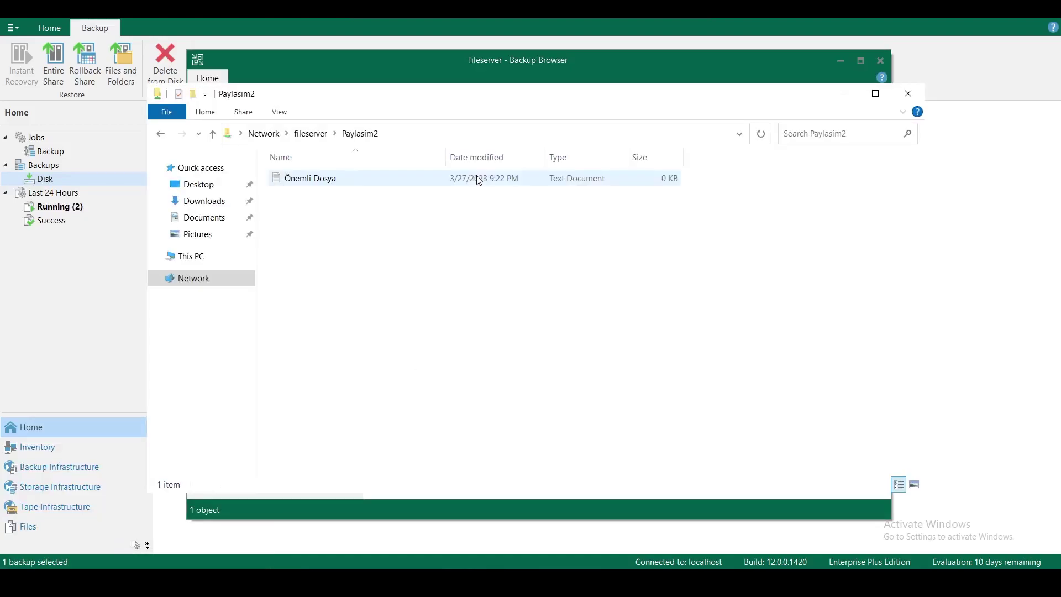
- Add the text "Test" to the Önemli Dosya text file in Paylasim2, save it, and put the file windows away
double_click(324, 180)
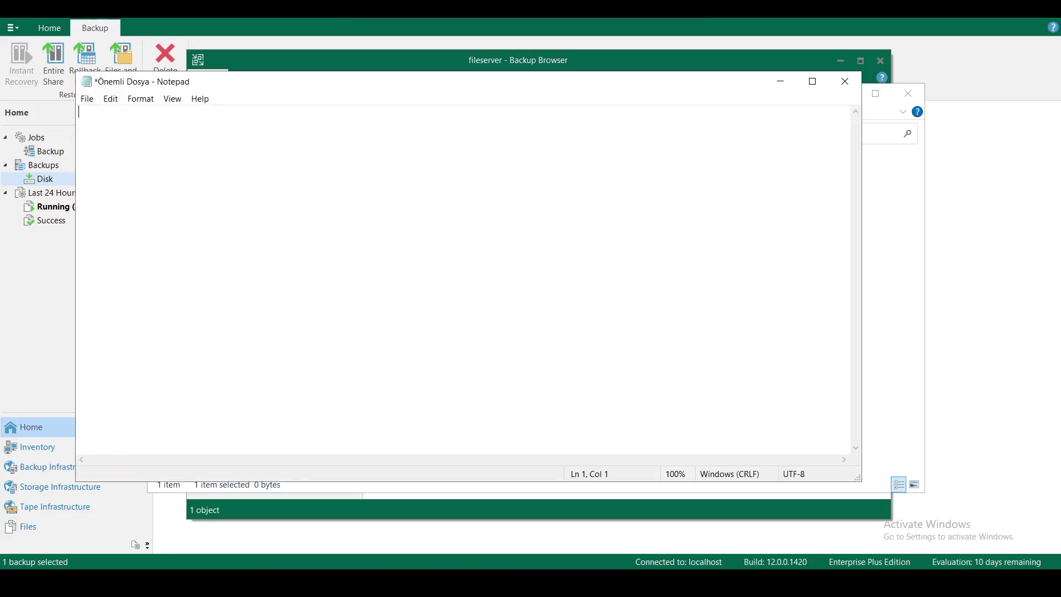
text(Test)
key(ctrl+s)
click(846, 81)
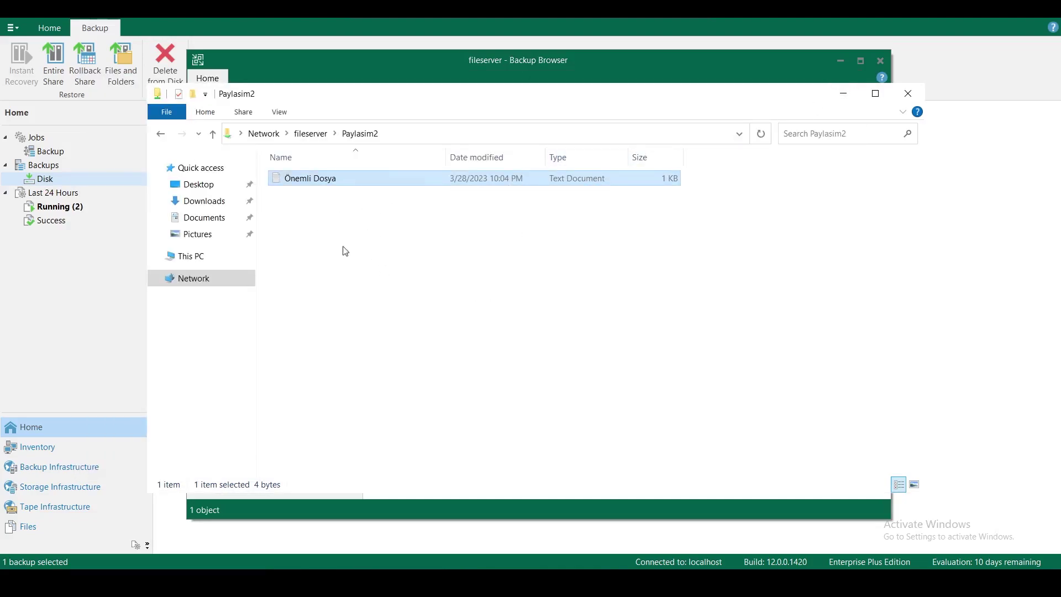
click(843, 94)
- Restore Önemli Dosya.txt from the Paylasim2 backup with the Overwrite option and close the restore session once it ends
right_click(424, 213)
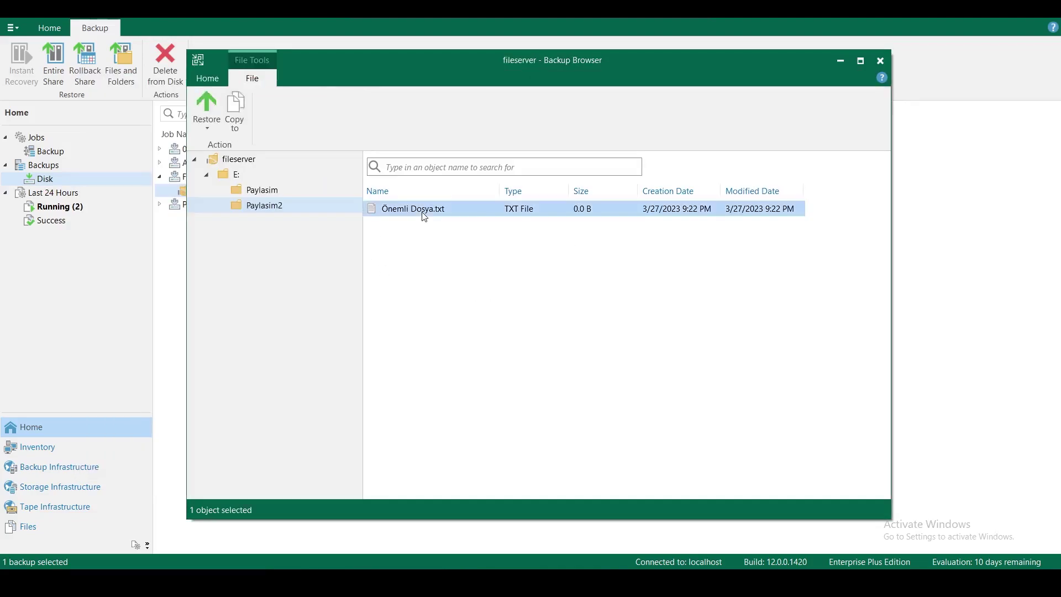
mouse_move(477, 221)
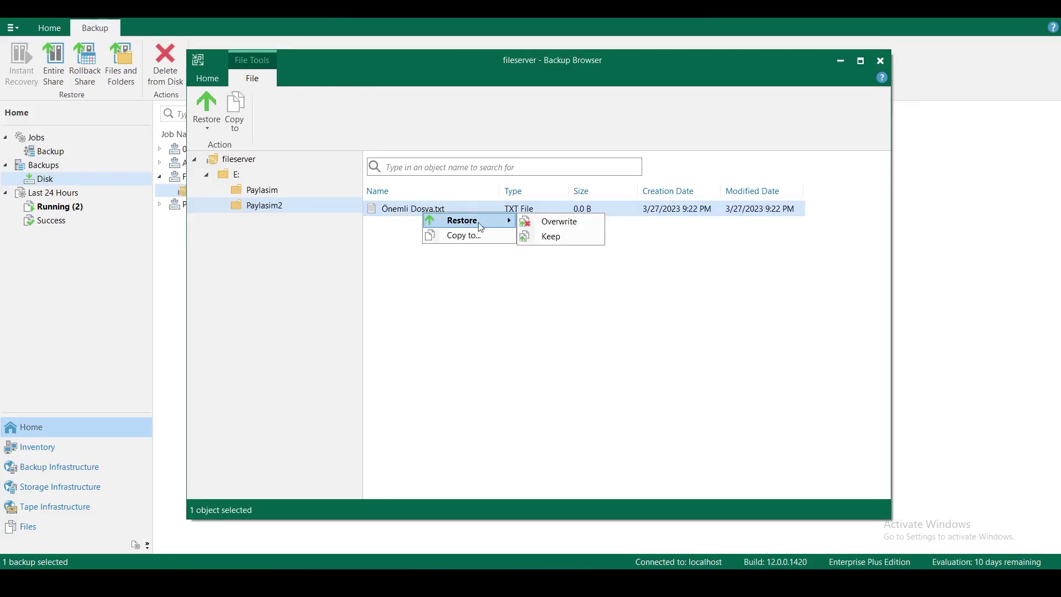
click(573, 227)
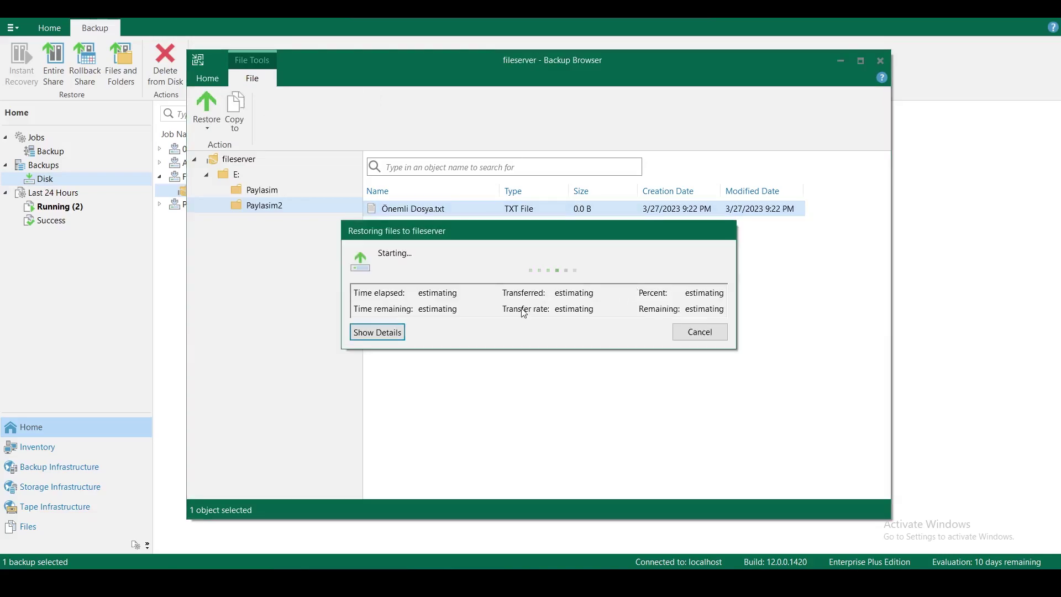
drag(575, 179, 582, 168)
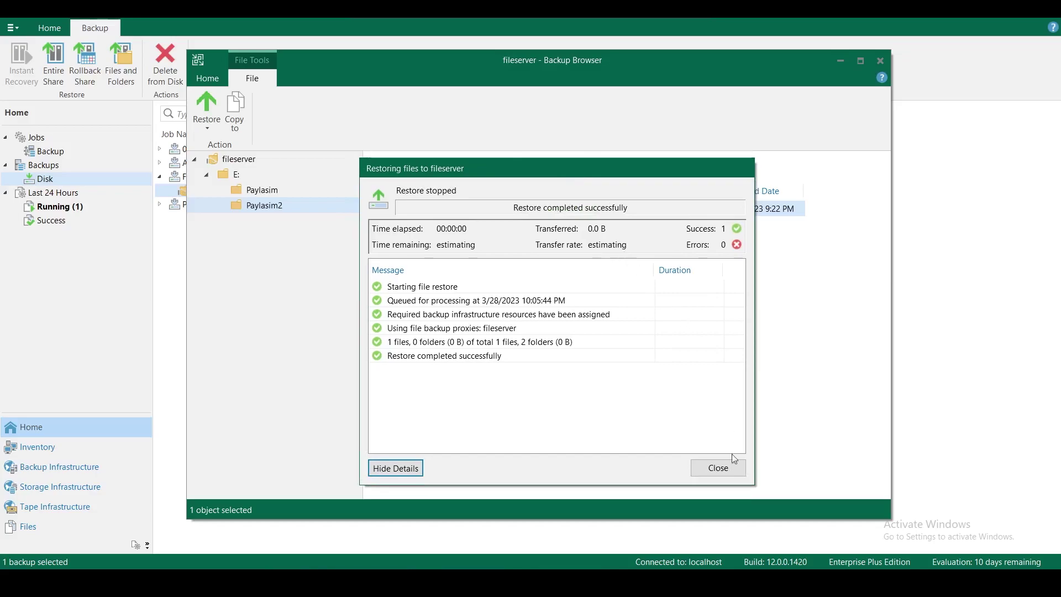
click(719, 468)
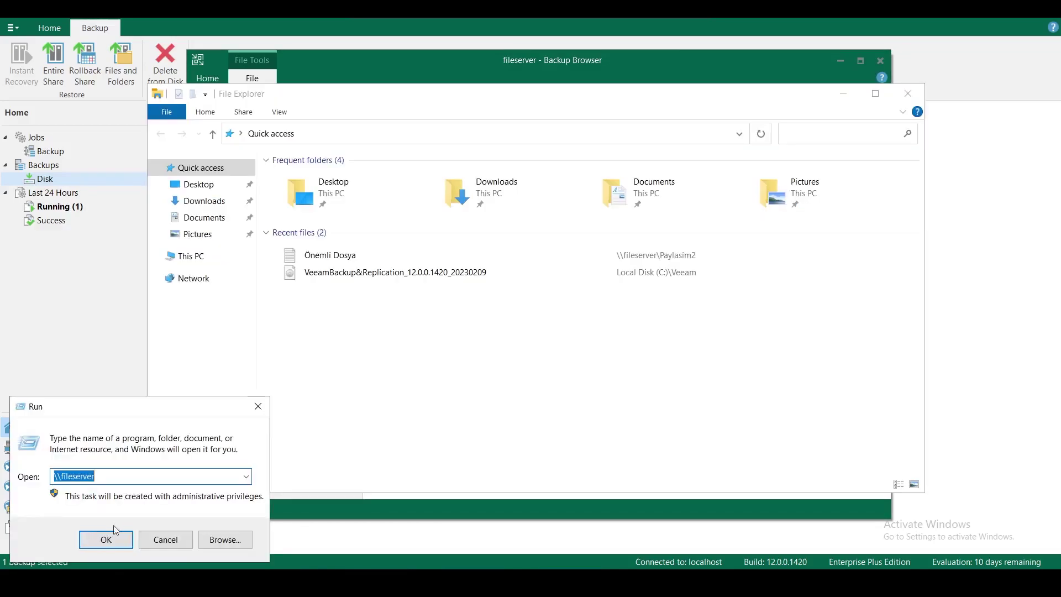
- Open Önemli Dosya in \\fileserver\Paylasim2 to check the overwritten file, then enter the text "TEST" and save it
key(Return)
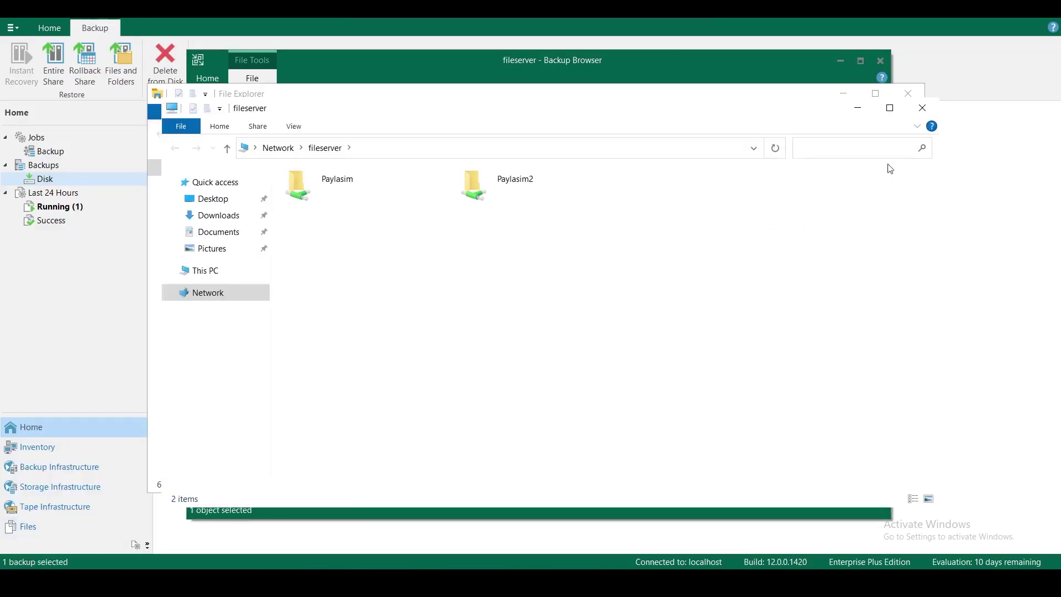
double_click(507, 182)
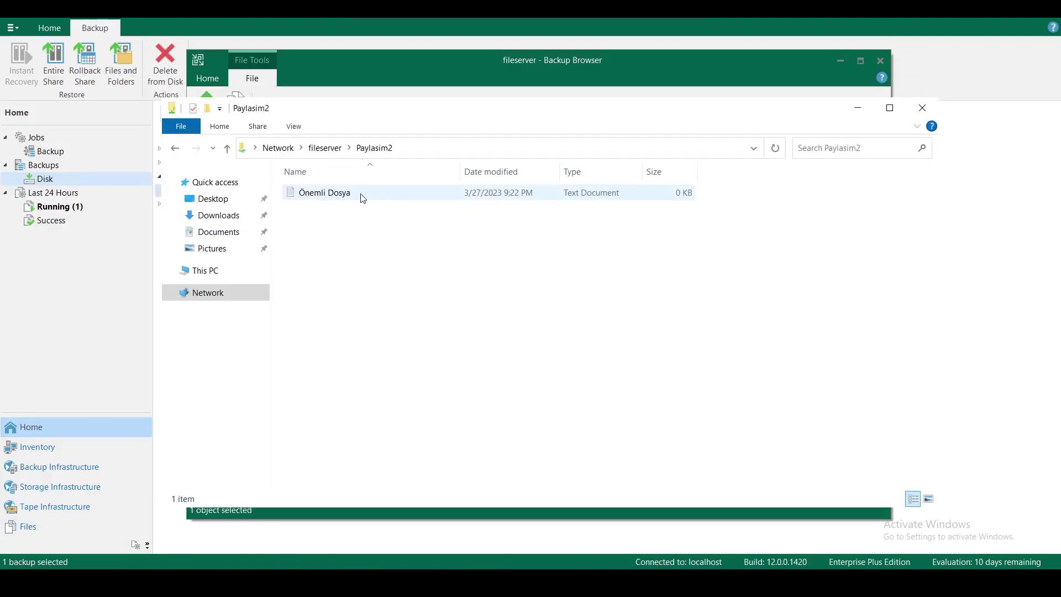
double_click(354, 193)
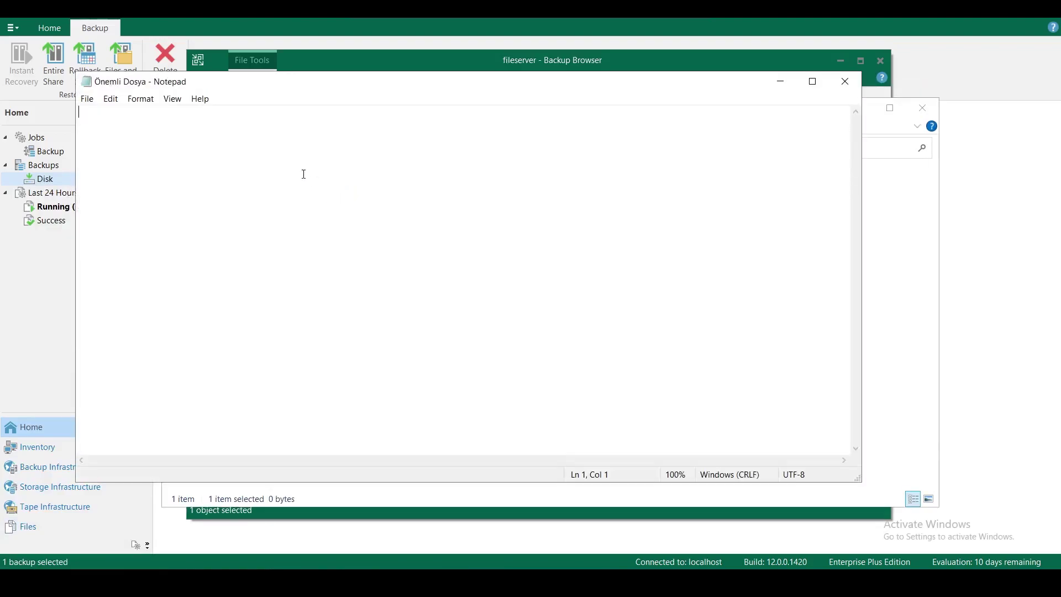
text(TEST)
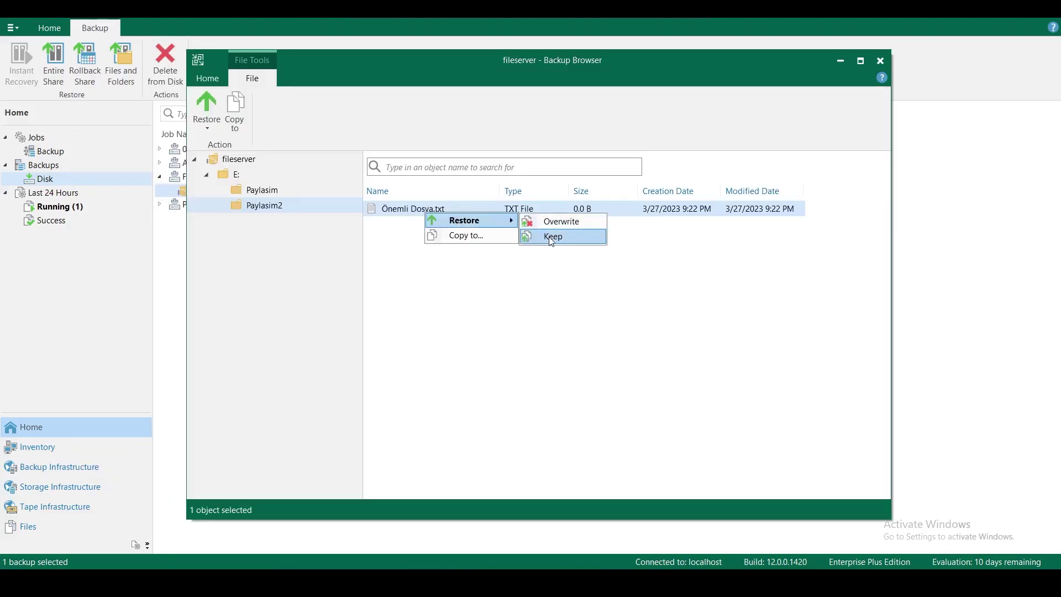
- Restore Önemli Dosya.txt from the backup with the Keep option and close the restore session once it ends
click(549, 238)
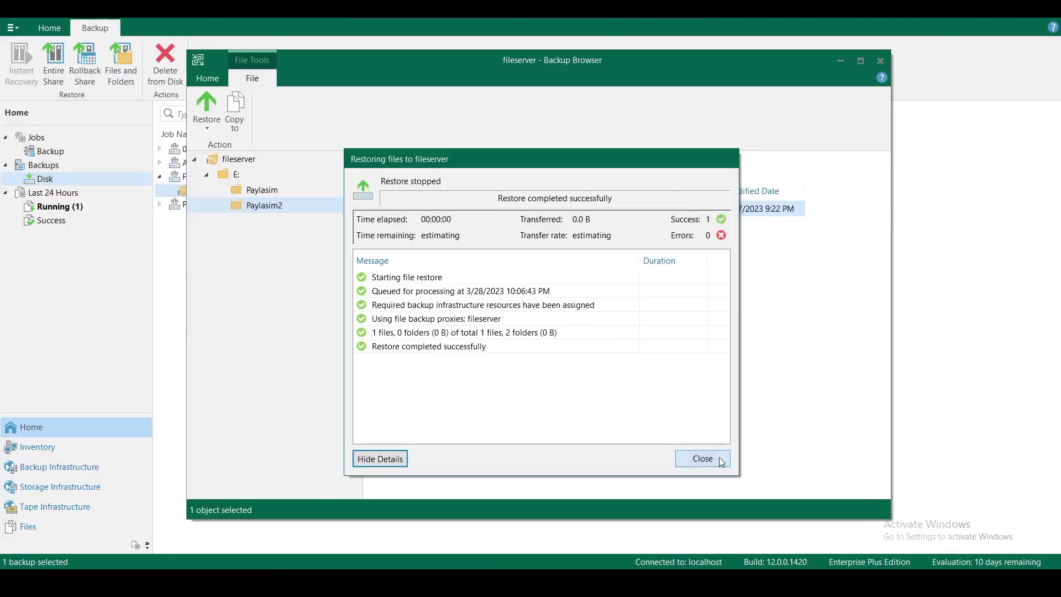
click(703, 459)
- Compare the contents of the restored copy and the original Önemli Dosya in \\fileserver\Paylasim2, and close the file windows
key(super+x)
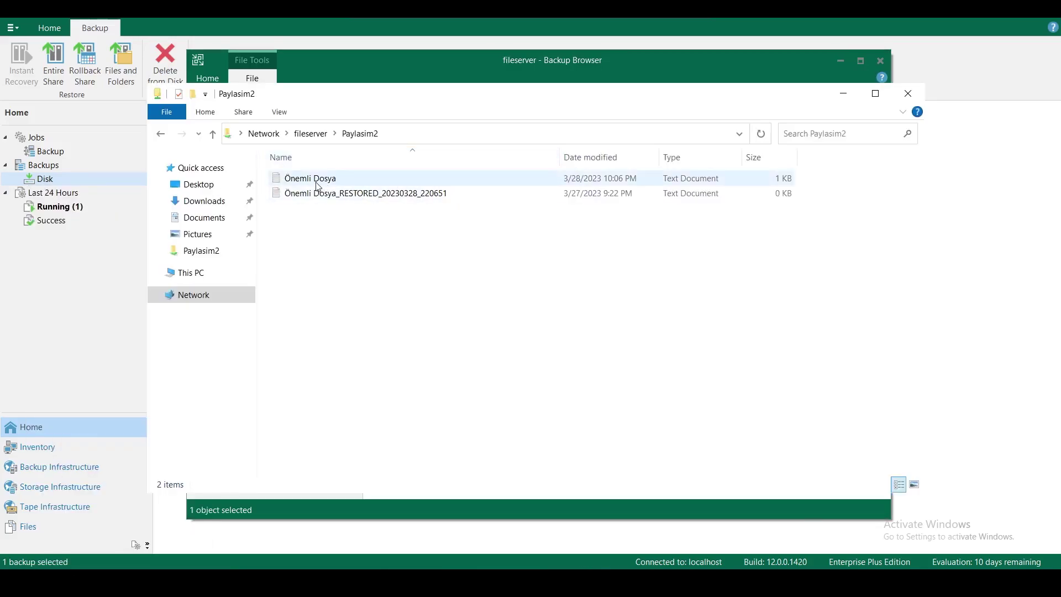
click(319, 185)
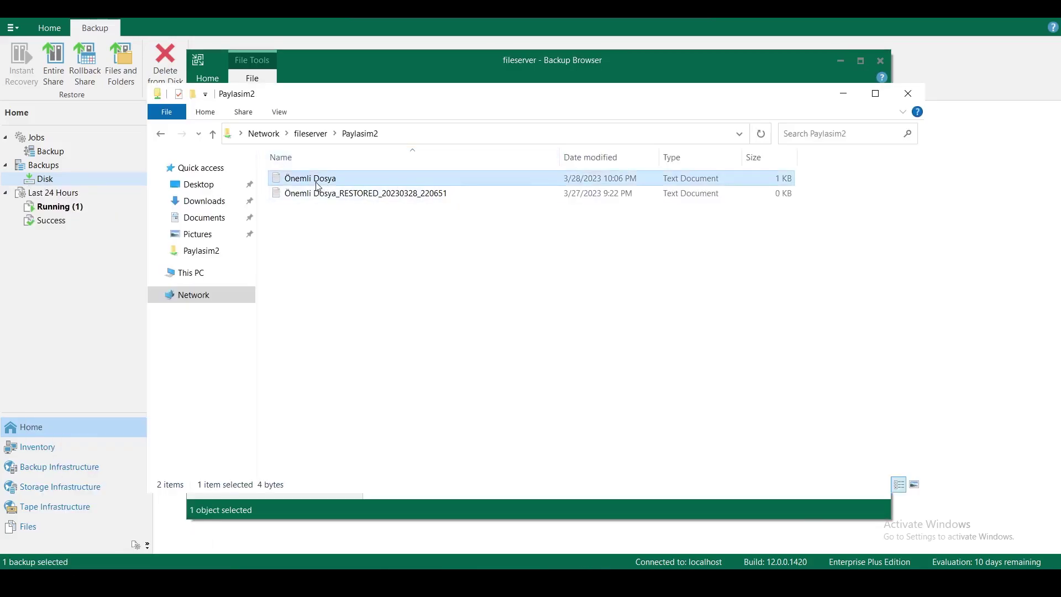
click(330, 198)
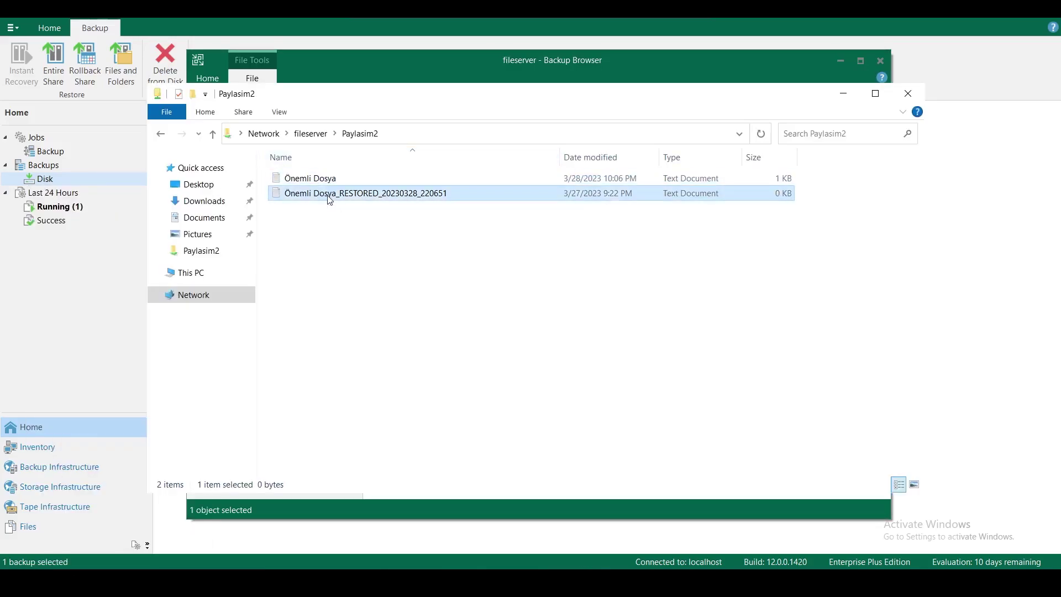
double_click(330, 193)
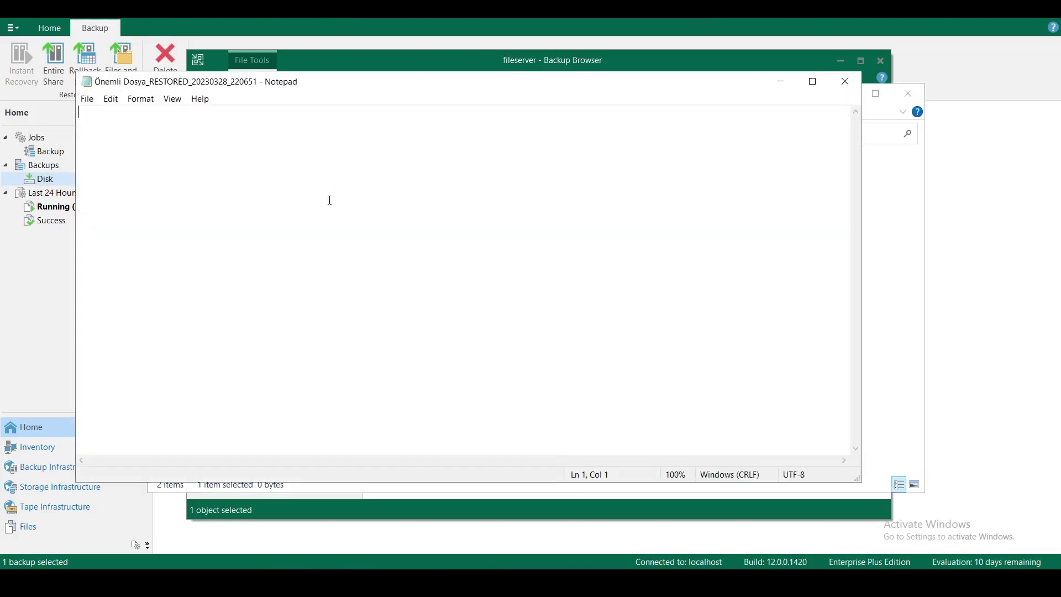
click(845, 82)
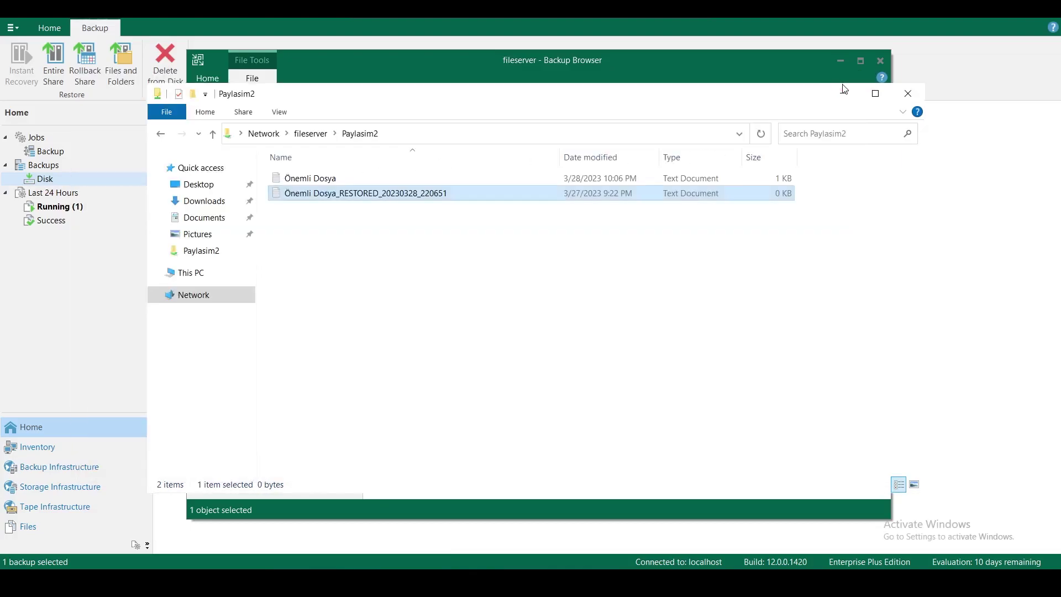
double_click(309, 180)
drag(293, 86, 346, 95)
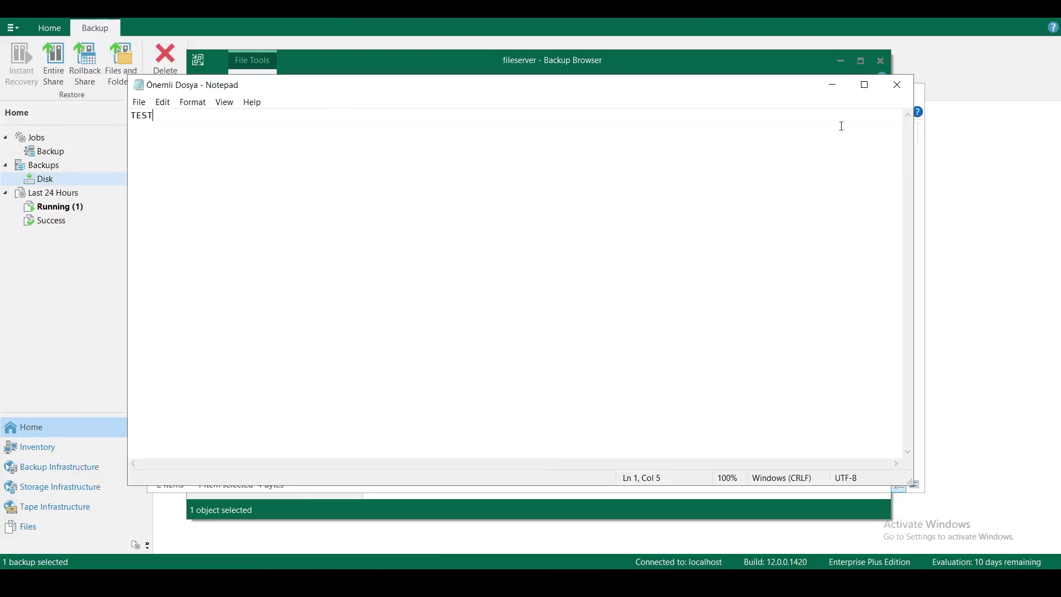
click(897, 87)
click(908, 97)
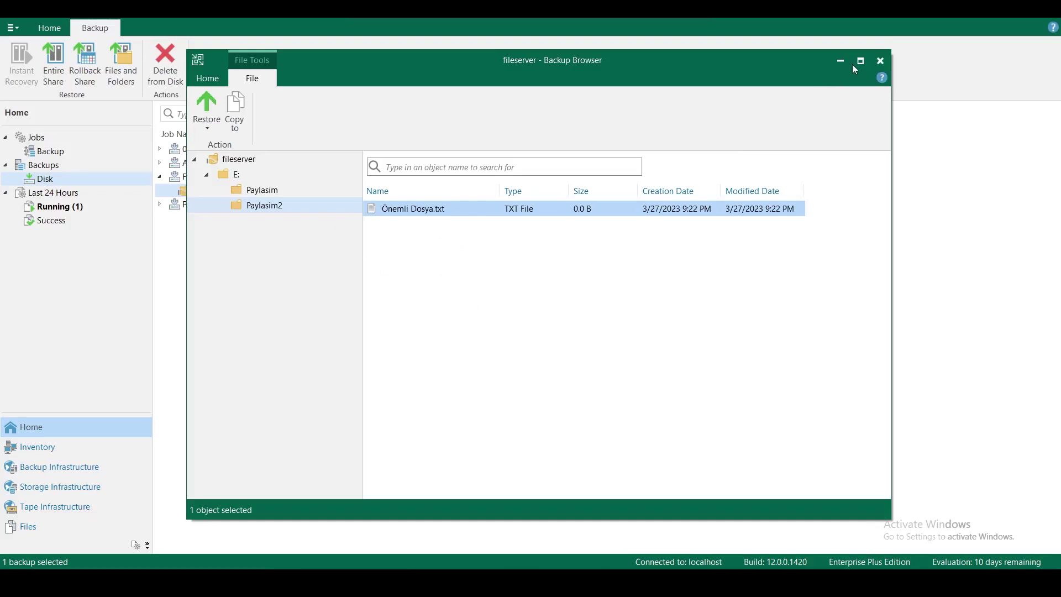
- Close the fileserver Backup Browser and return to the disk backups list with nothing selected
click(881, 62)
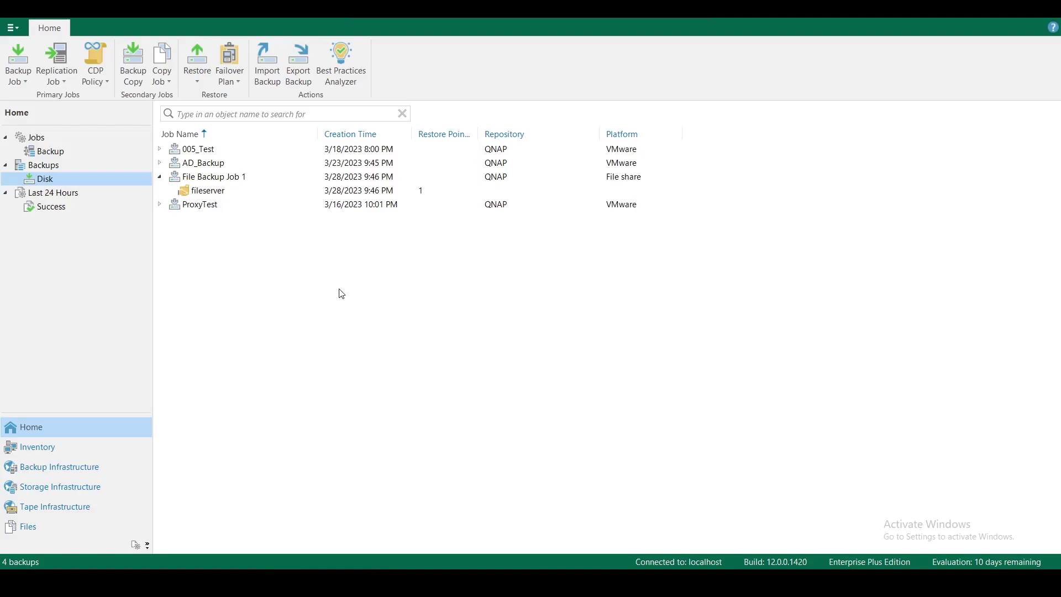
click(219, 194)
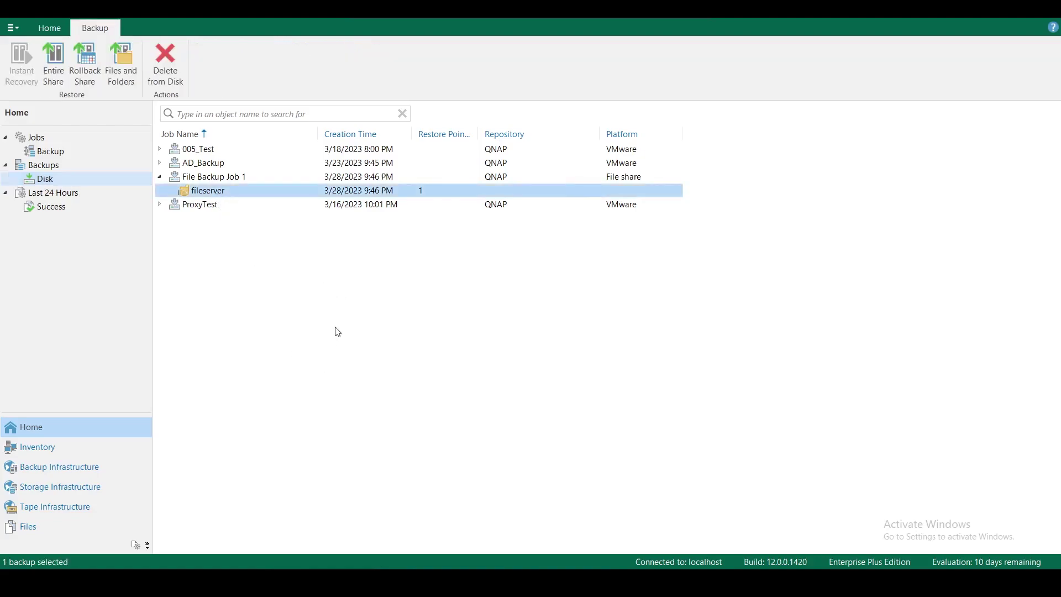
click(467, 318)
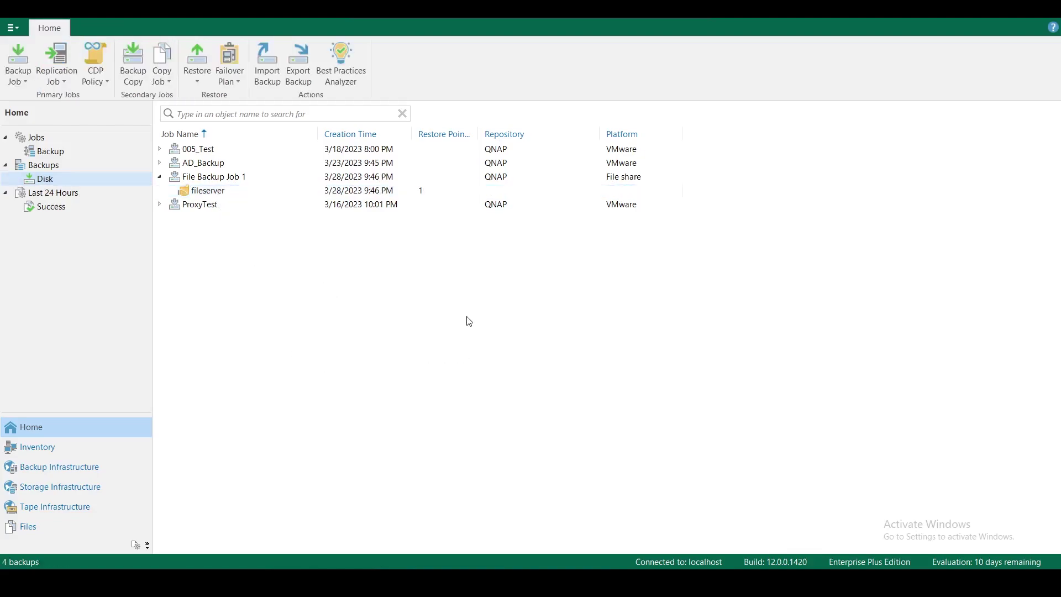